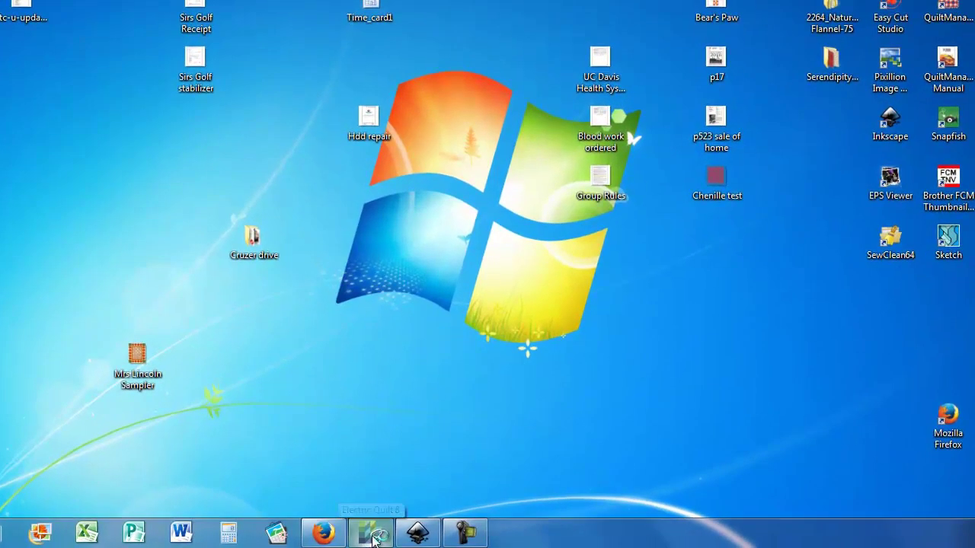
# Launch Electric Quilt 8 from its taskbar icon
pyautogui.click(371, 533)
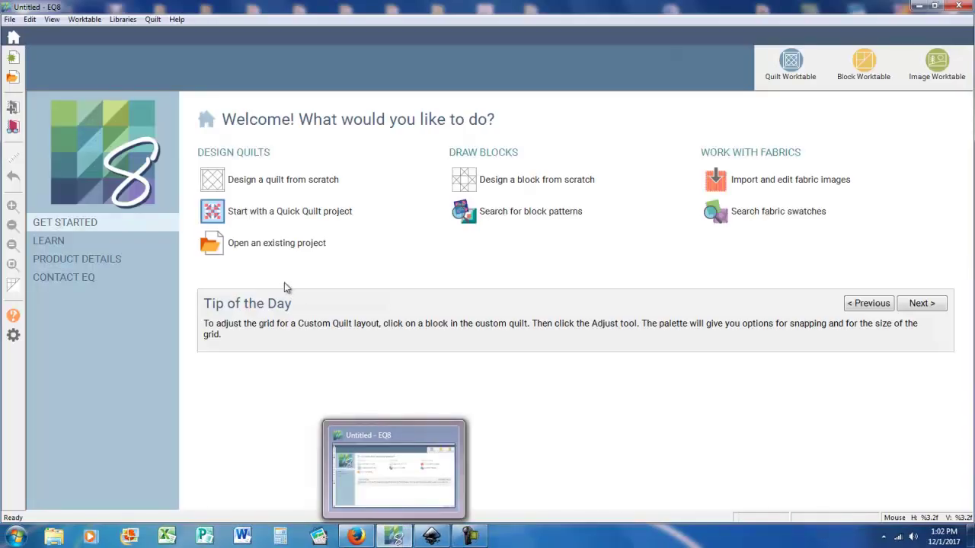
# Open the existing project Mrs Lincoln sampler.PJ8
pyautogui.click(280, 248)
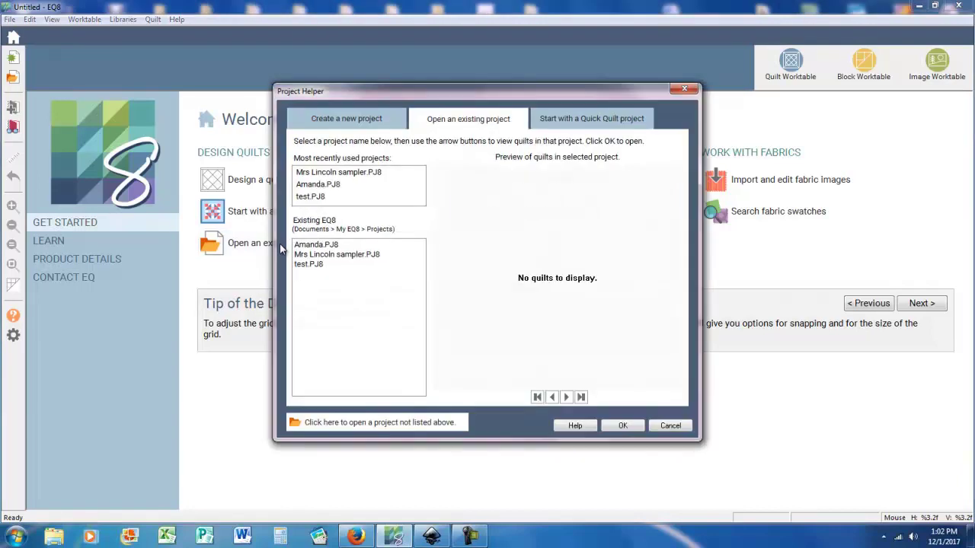
pyautogui.click(348, 175)
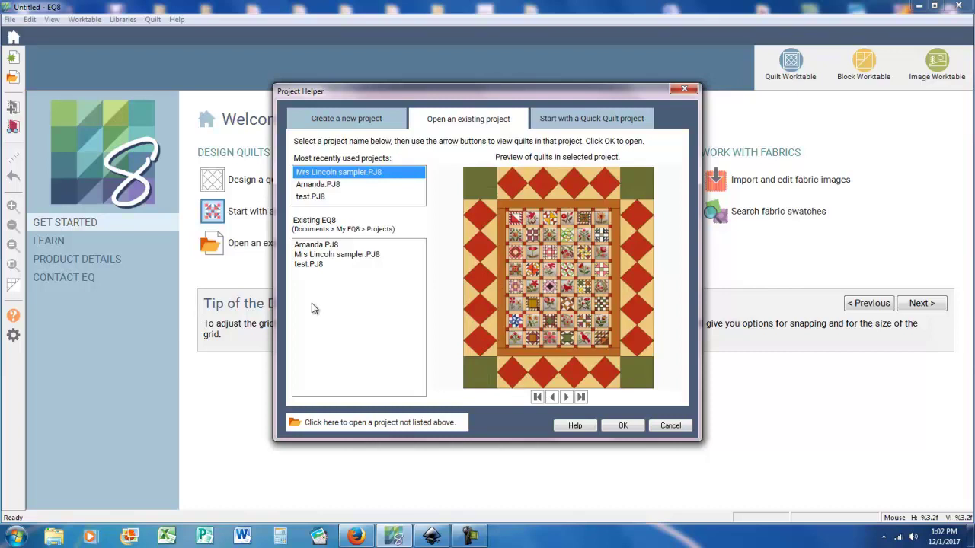
pyautogui.click(622, 427)
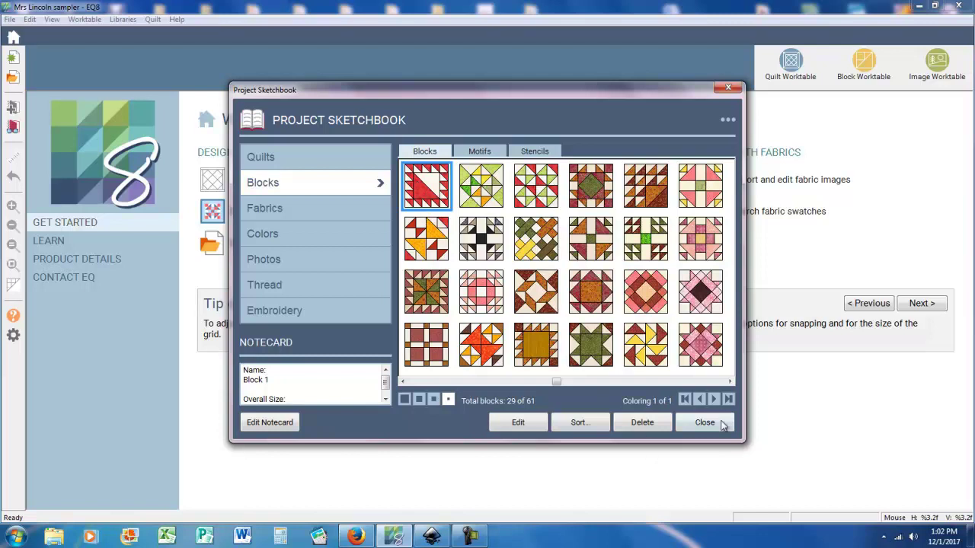
# Switch to the Block Worktable and open Block 1 from the sketchbook for editing
pyautogui.click(704, 422)
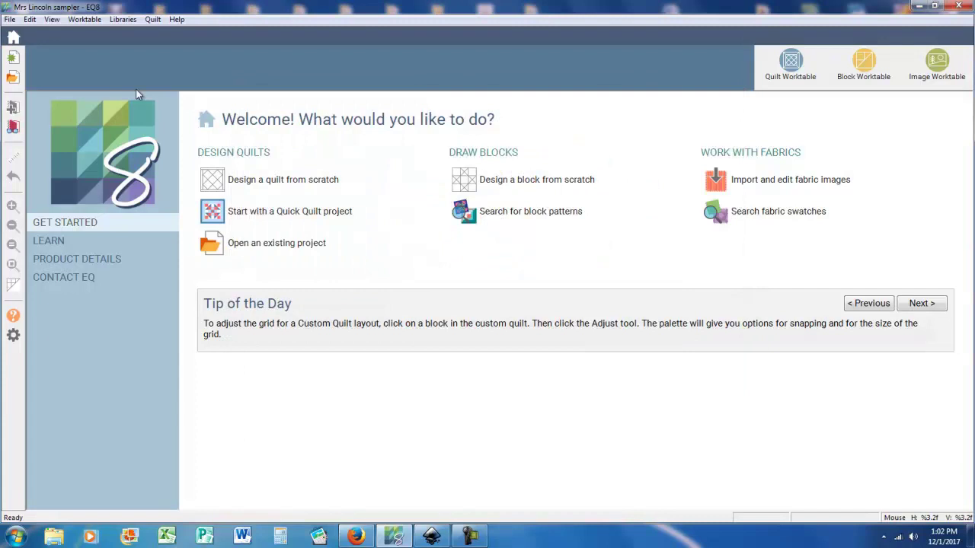
pyautogui.click(82, 22)
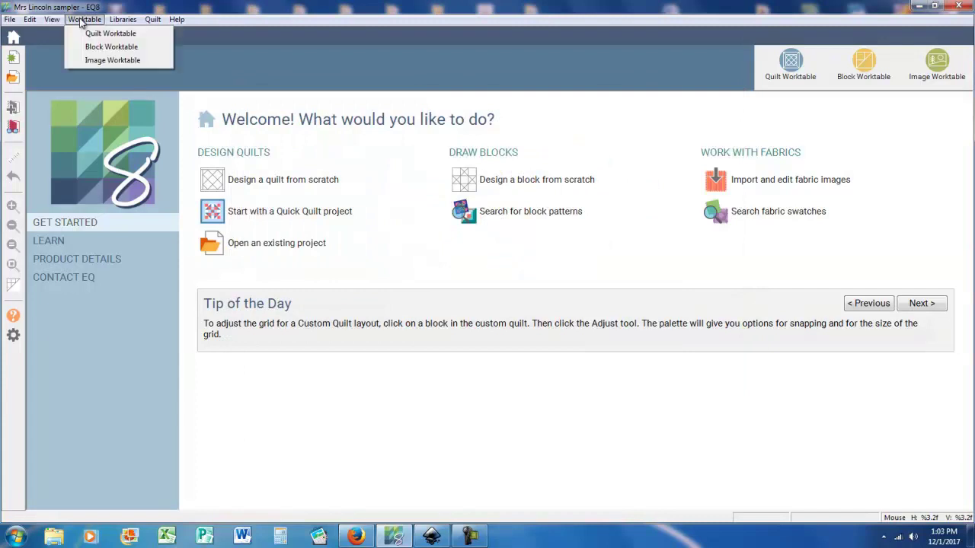
pyautogui.click(111, 46)
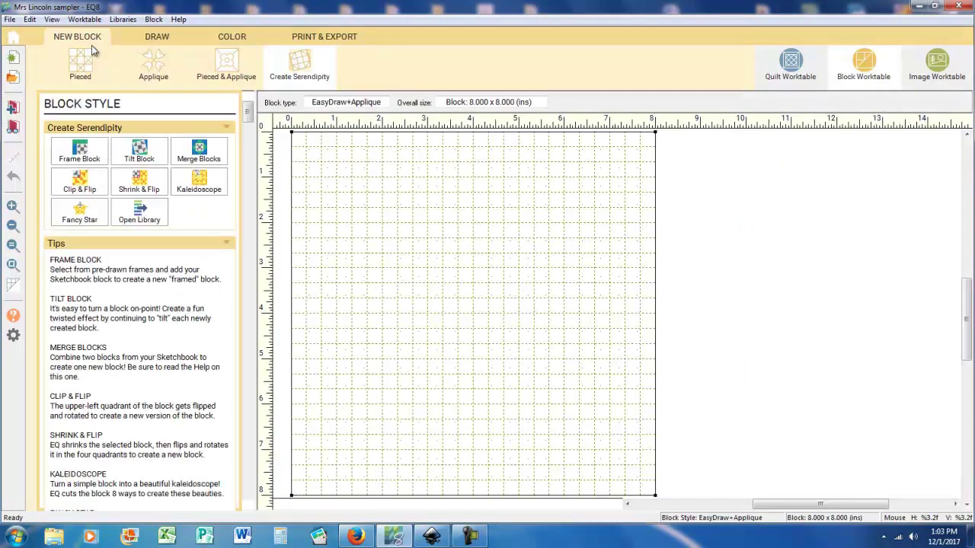
pyautogui.click(13, 128)
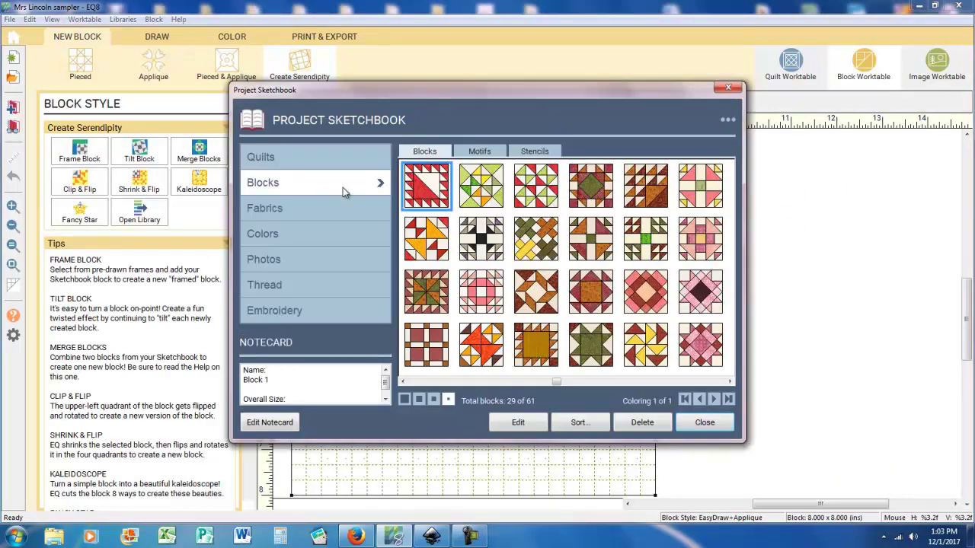
pyautogui.click(517, 429)
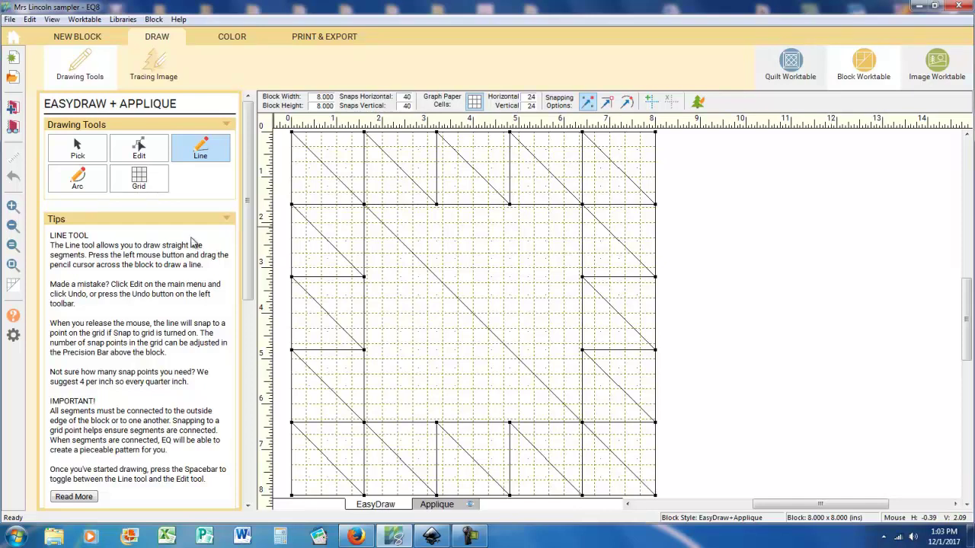
# Choose Adobe PDF as the printer in Print Setup
pyautogui.click(10, 20)
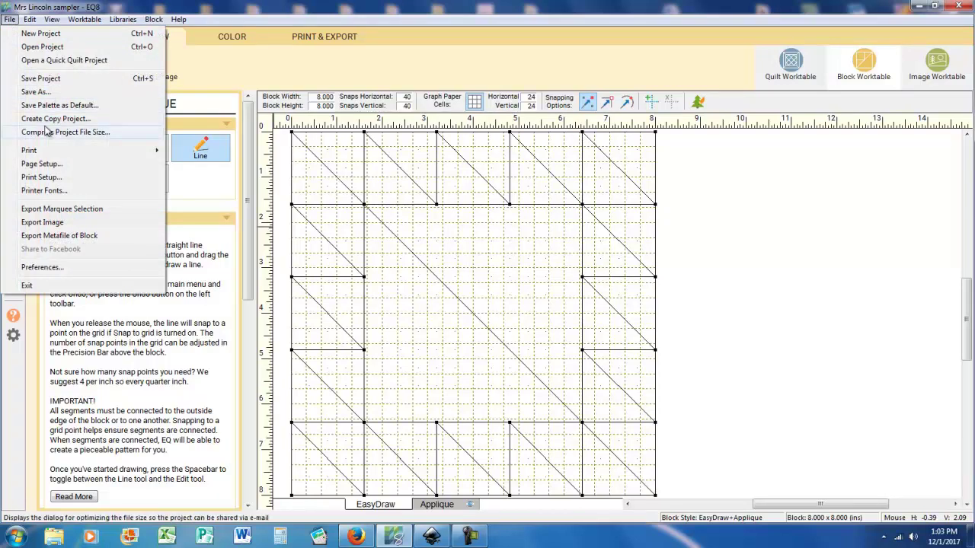
pyautogui.click(41, 177)
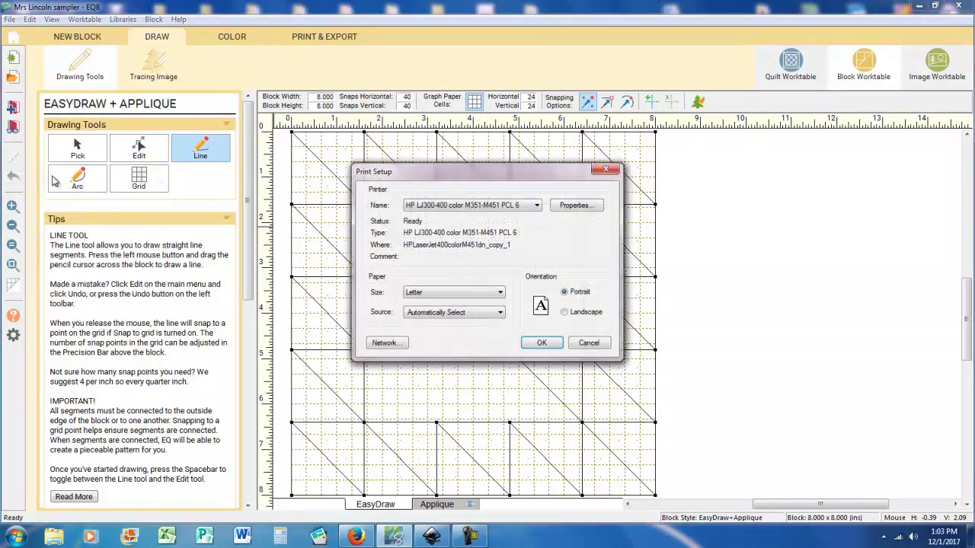
pyautogui.click(536, 207)
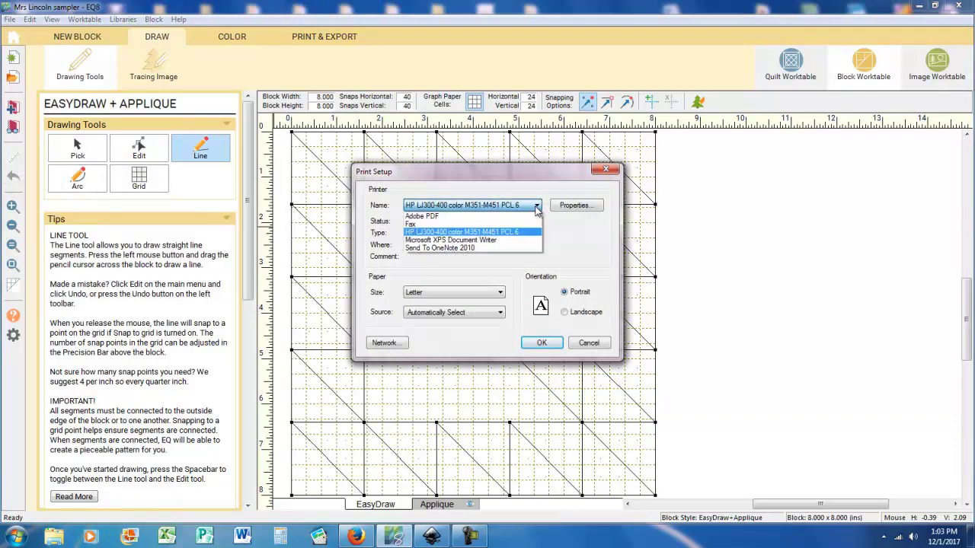
pyautogui.click(482, 216)
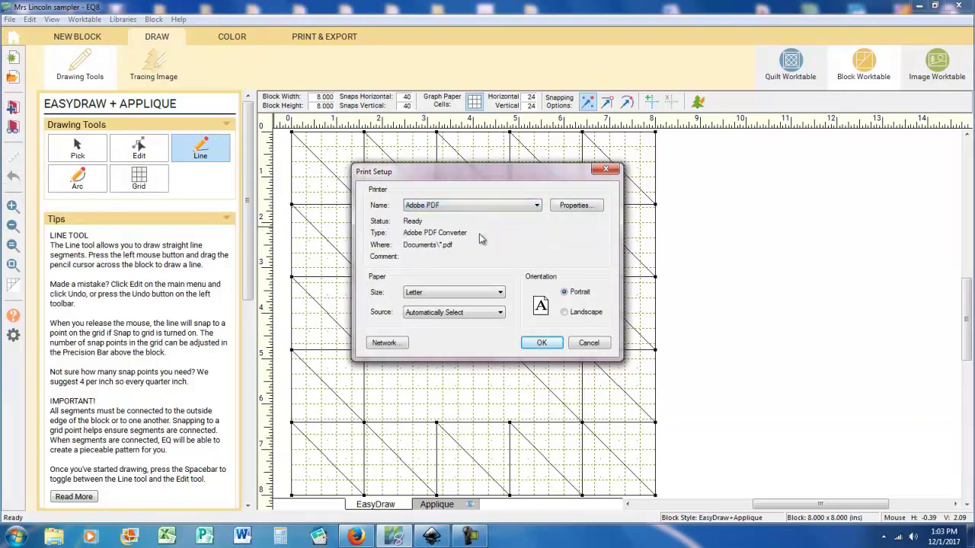
pyautogui.click(541, 344)
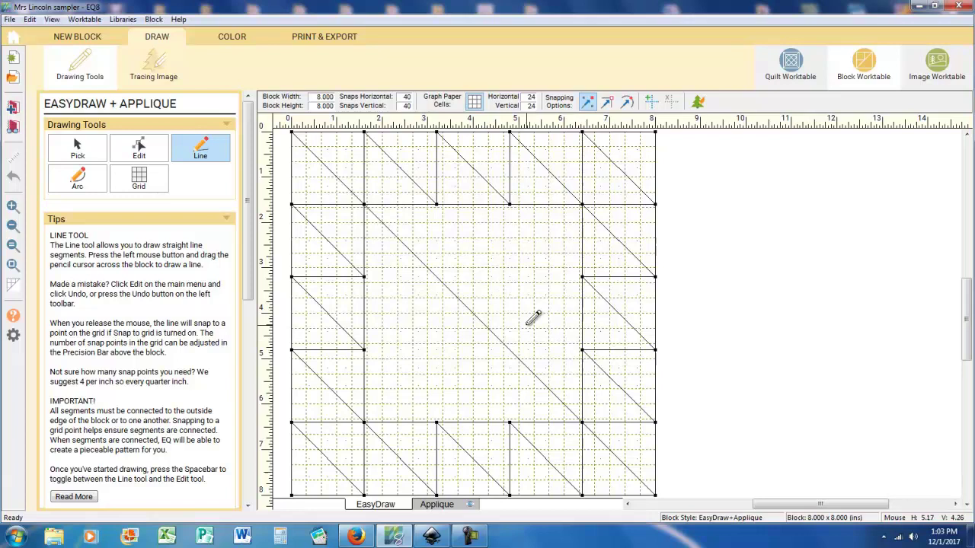
pyautogui.click(9, 20)
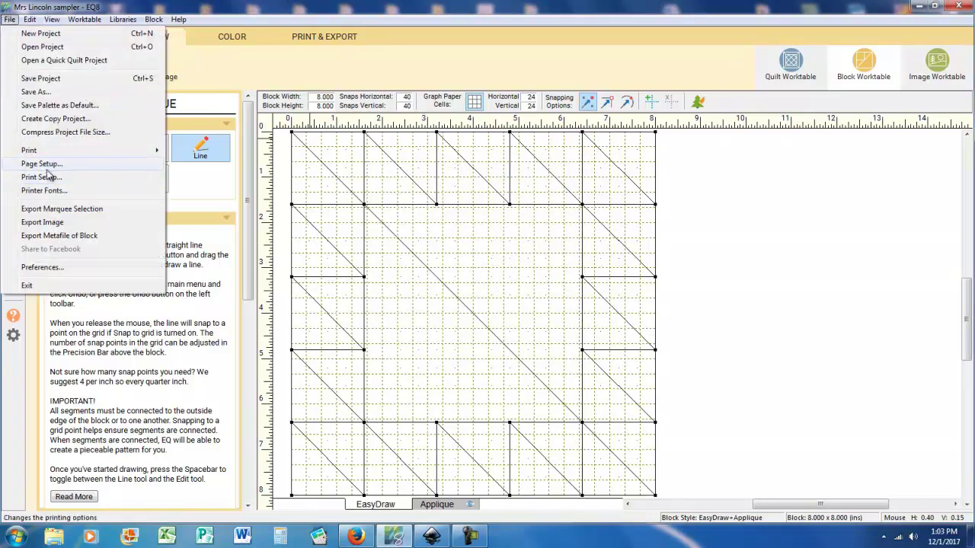
pyautogui.moveTo(42, 152)
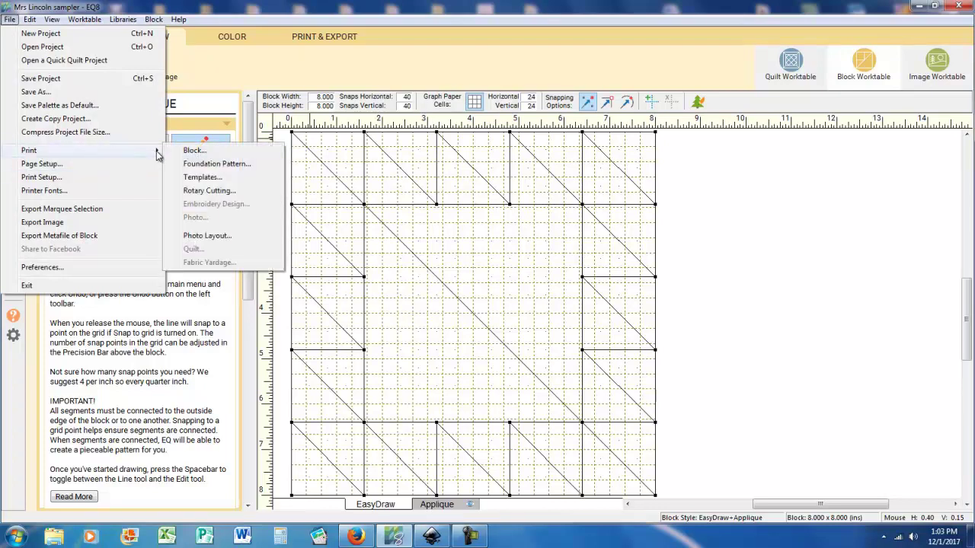
# Preview Block 1's triangle templates A and B with 0.25-inch seam allowance
pyautogui.click(226, 176)
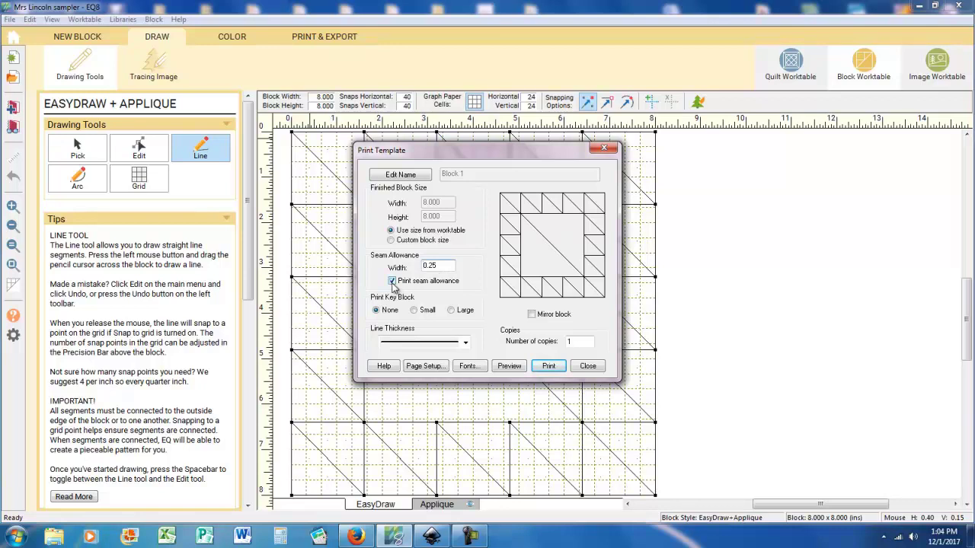
pyautogui.click(509, 367)
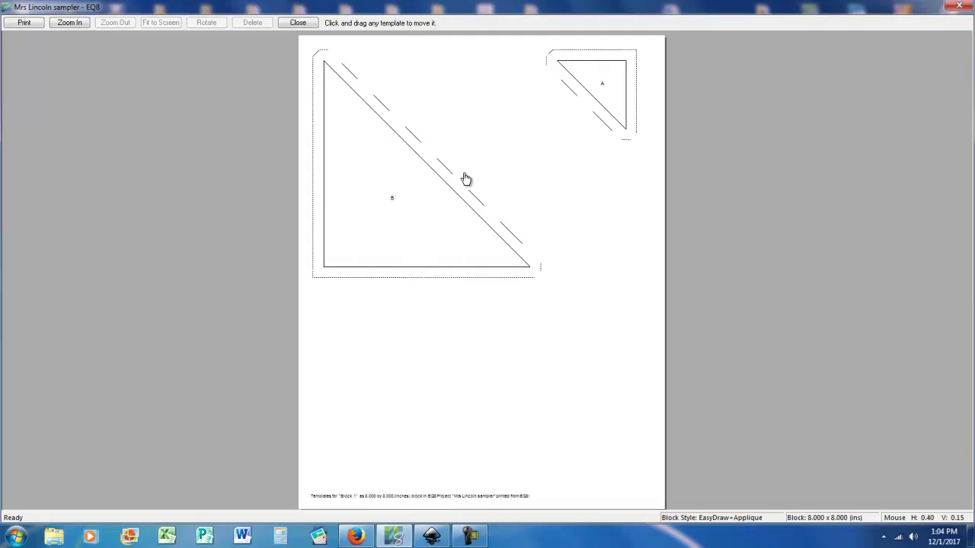
# Print the templates to PDF, saving as Block1.pdf on the Desktop
pyautogui.click(25, 23)
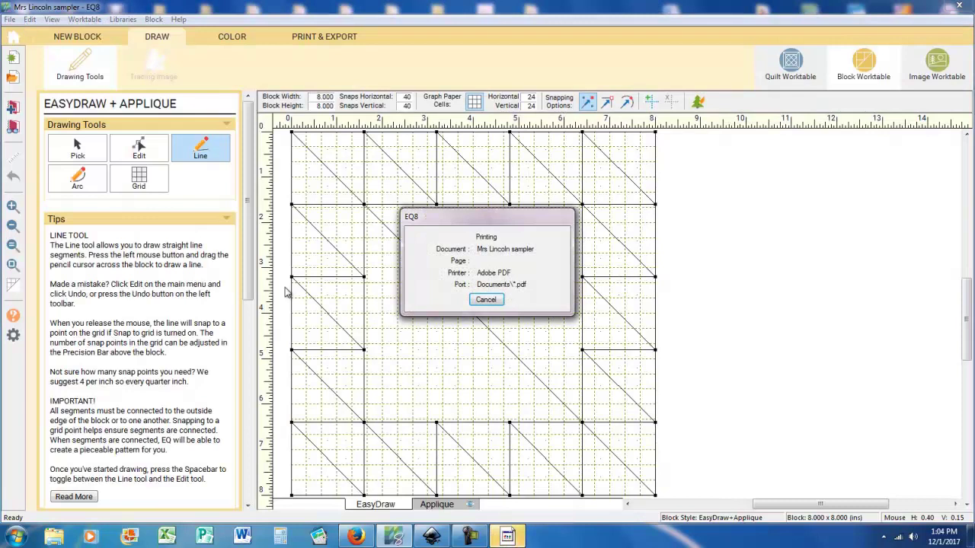
pyautogui.moveTo(507, 537)
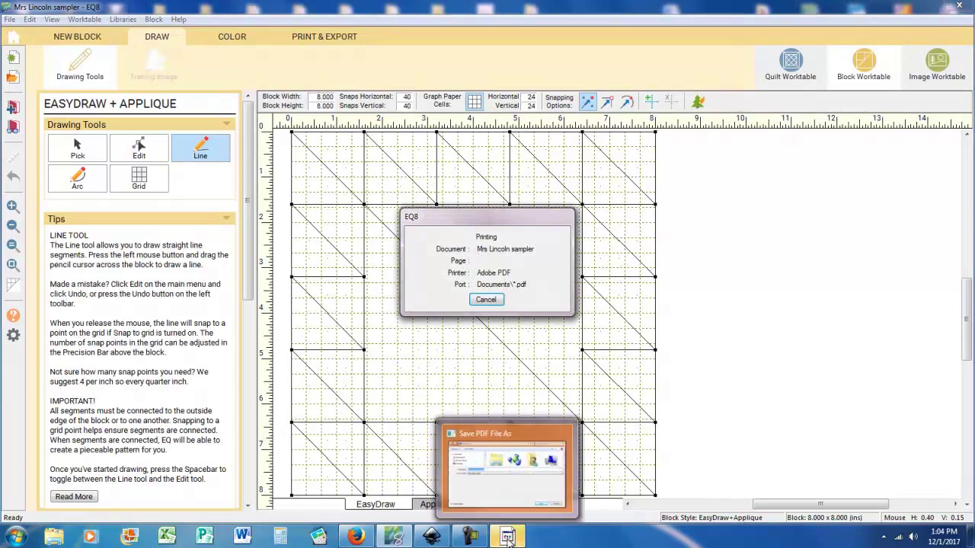
pyautogui.click(391, 457)
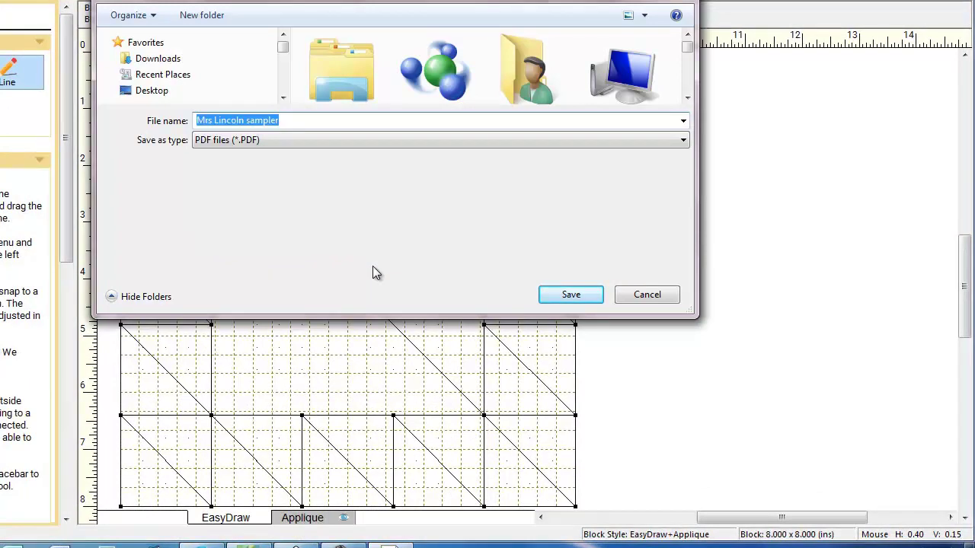
pyautogui.click(289, 120)
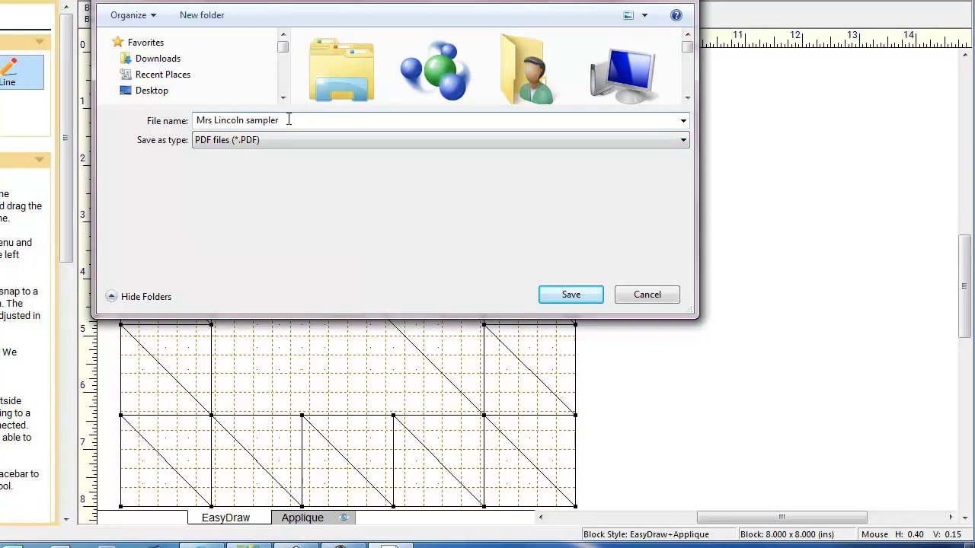
pyautogui.press('BackSpace')
pyautogui.press('BackSpace')
pyautogui.press('BackSpace')
pyautogui.press('BackSpace')
pyautogui.press('BackSpace')
pyautogui.press('BackSpace')
pyautogui.press('BackSpace')
pyautogui.press('BackSpace')
pyautogui.press('BackSpace')
pyautogui.press('BackSpace')
pyautogui.press('BackSpace')
pyautogui.press('BackSpace')
pyautogui.press('BackSpace')
pyautogui.press('BackSpace')
pyautogui.press('BackSpace')
pyautogui.press('BackSpace')
pyautogui.press('BackSpace')
pyautogui.press('BackSpace')
pyautogui.press('BackSpace')
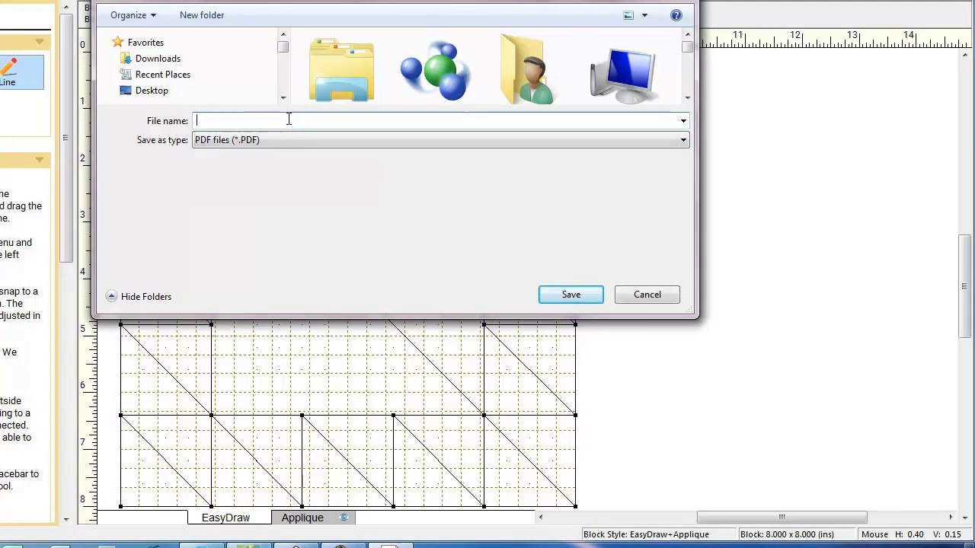
pyautogui.write('Block')
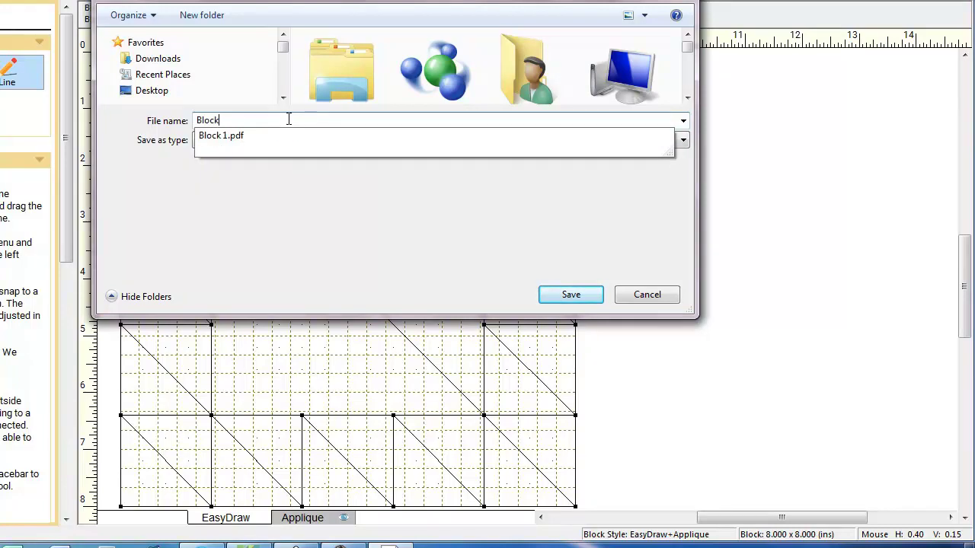
pyautogui.write('1')
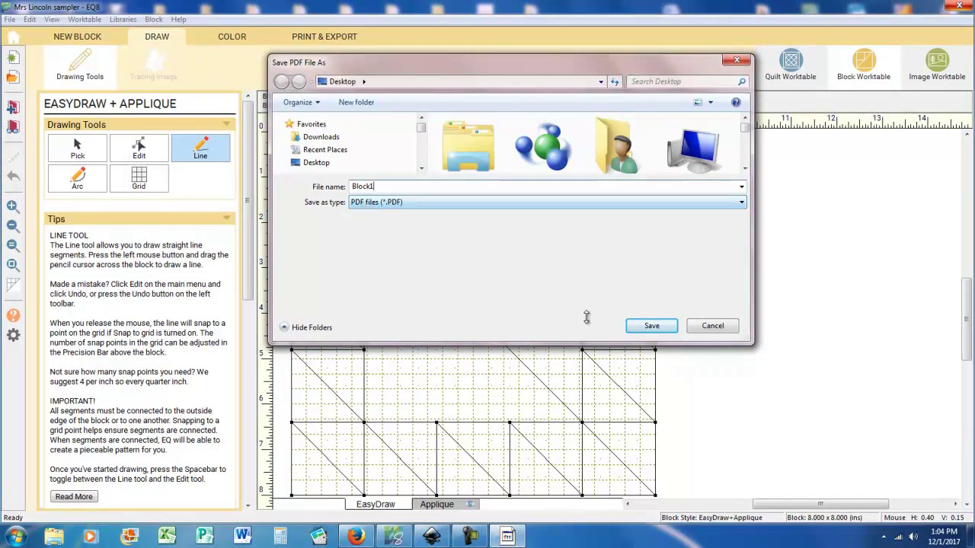
pyautogui.click(652, 326)
pyautogui.click(319, 163)
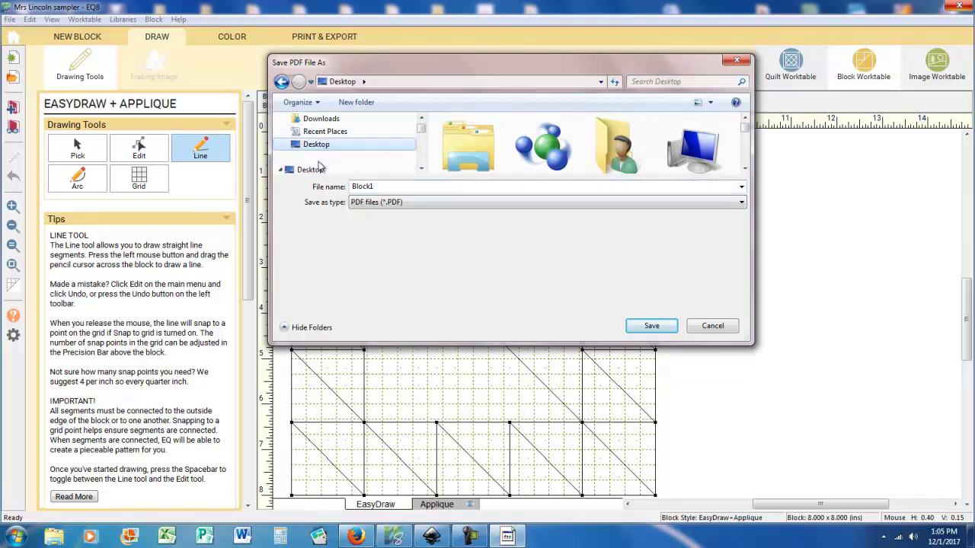
pyautogui.click(651, 326)
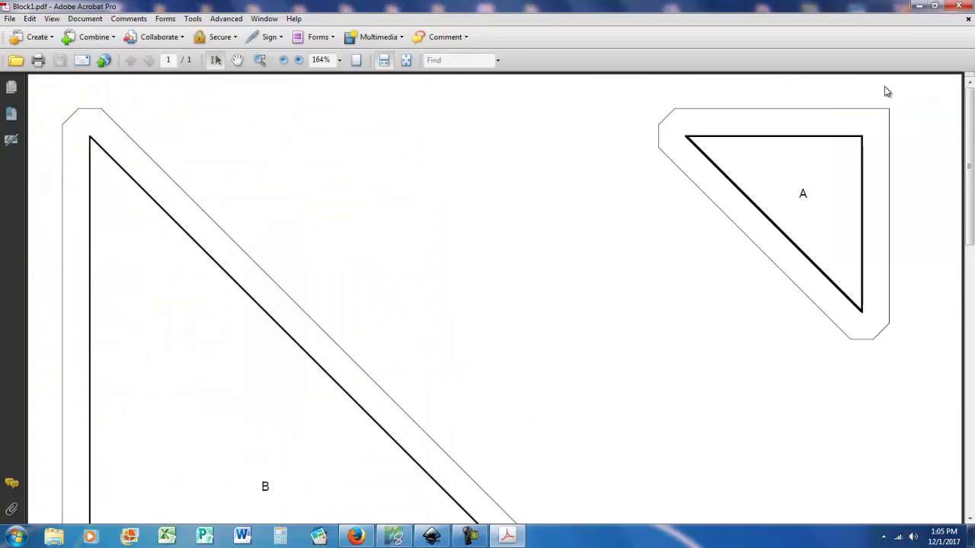
# View the whole Block1.pdf page at 75% zoom, then close Acrobat
pyautogui.click(341, 60)
pyautogui.click(342, 119)
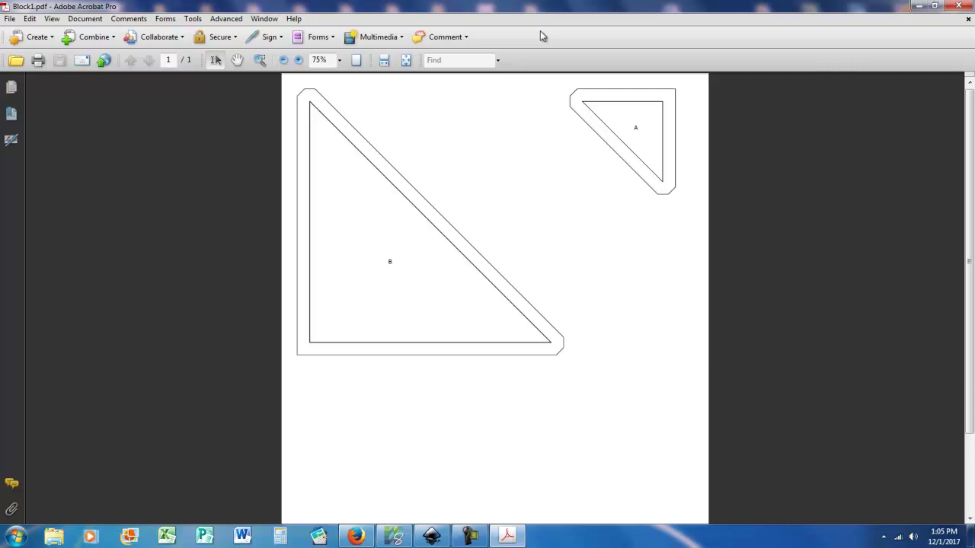
pyautogui.click(957, 5)
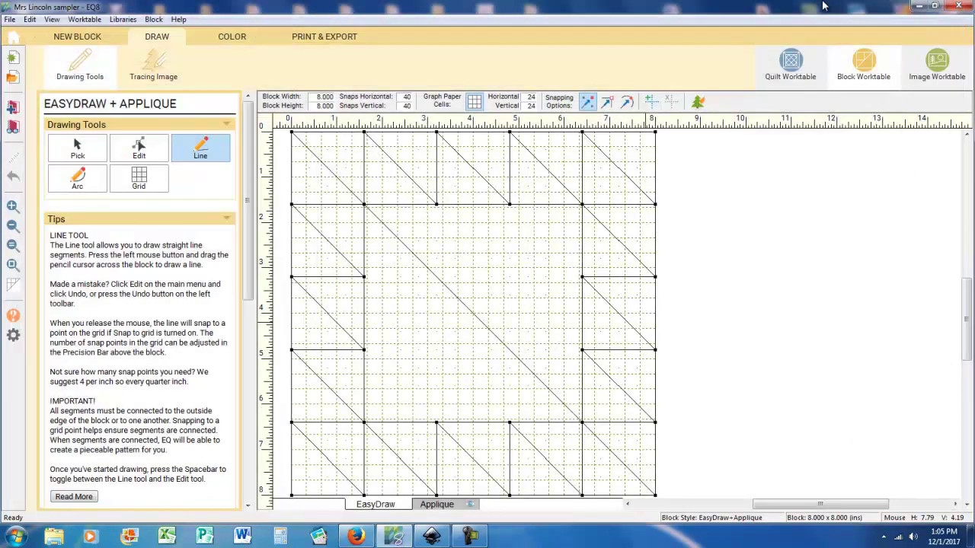
# Close Electric Quilt 8 and start Inkscape from its desktop shortcut
pyautogui.click(958, 6)
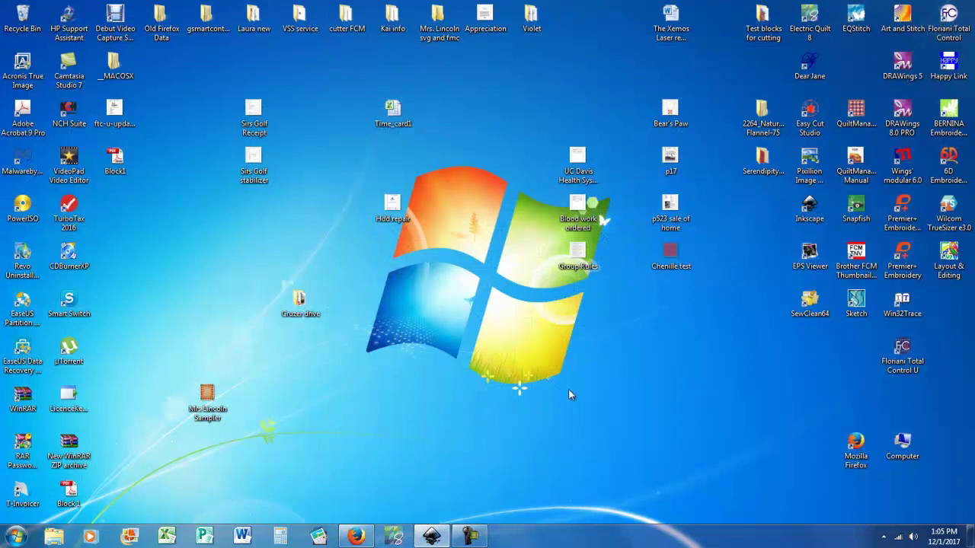
pyautogui.click(807, 217)
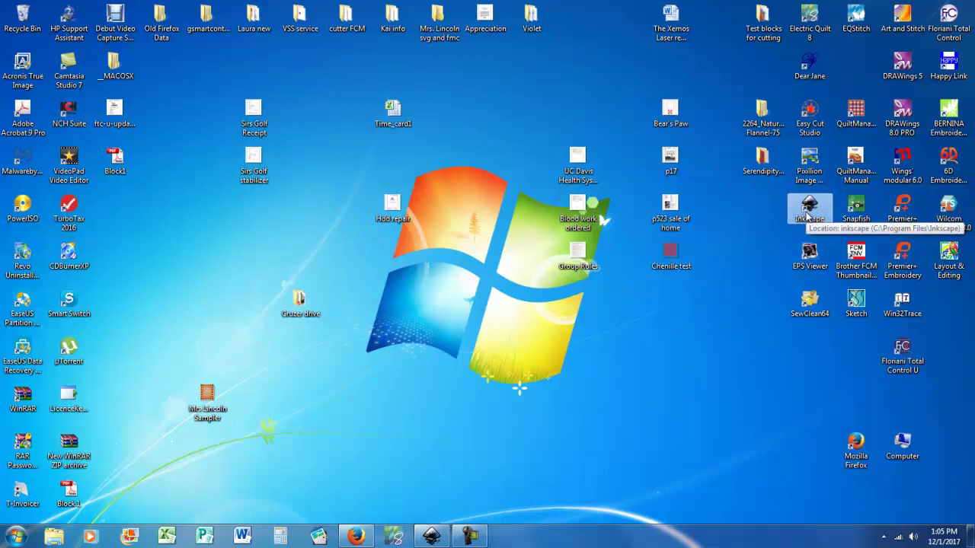
pyautogui.doubleClick(808, 216)
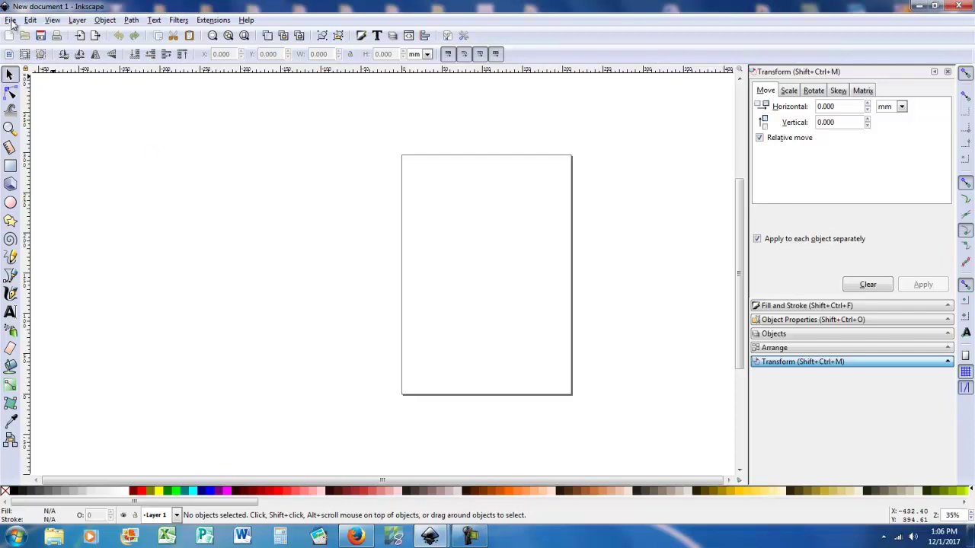
# Import the block 1 PDF, filtering the file list to Adobe PDF files
pyautogui.click(10, 21)
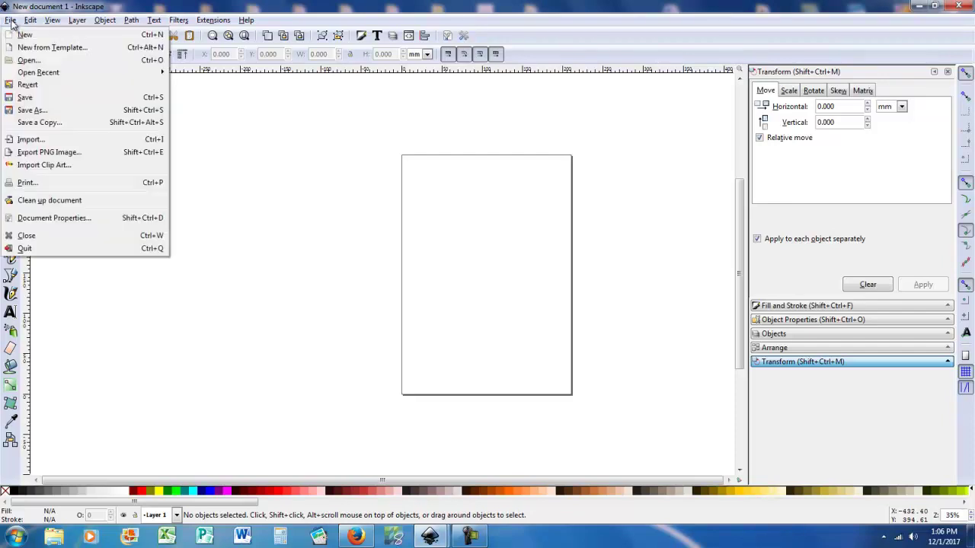
pyautogui.click(35, 142)
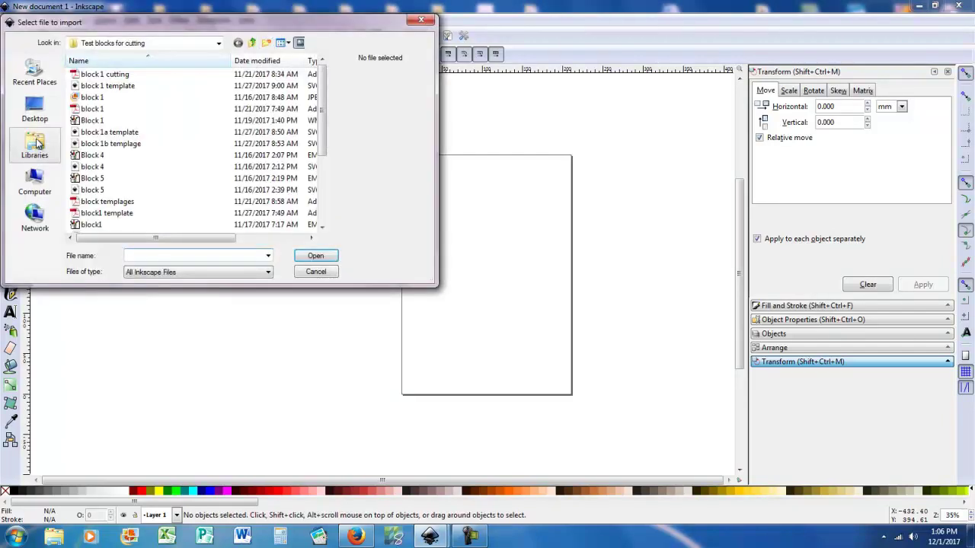
pyautogui.click(268, 275)
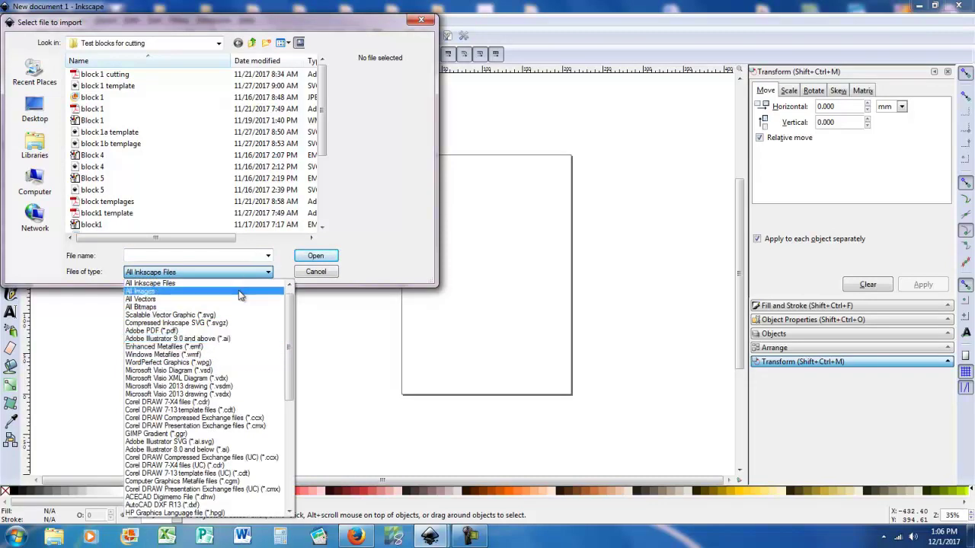
pyautogui.click(178, 331)
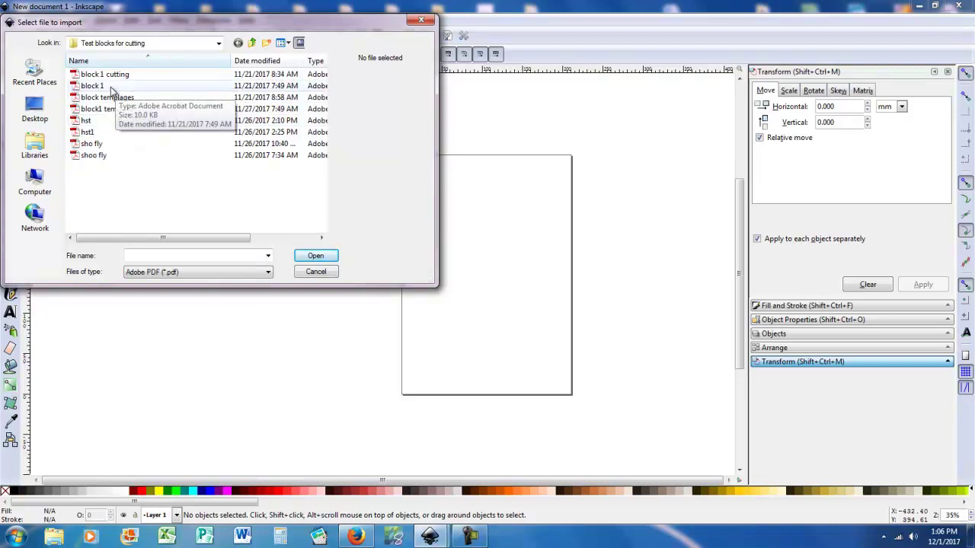
pyautogui.click(112, 88)
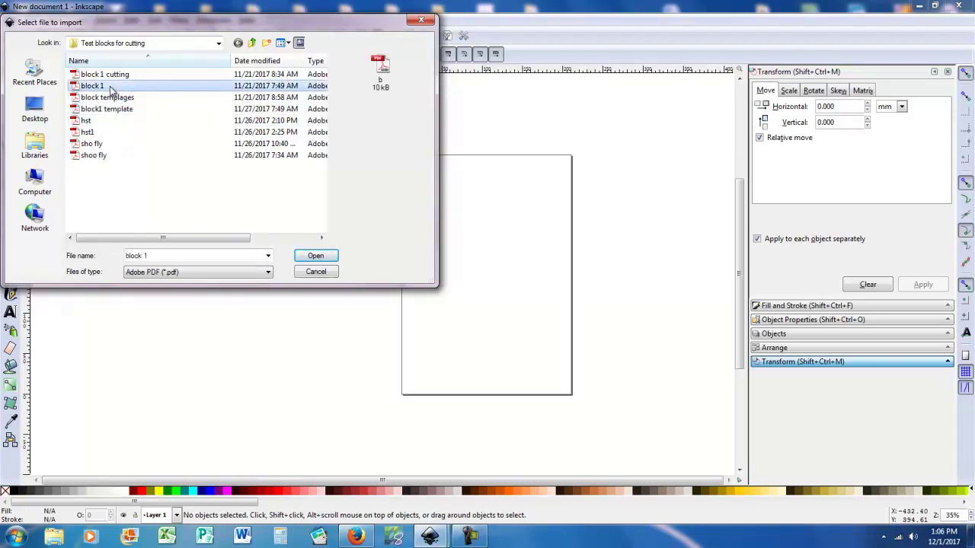
pyautogui.click(298, 258)
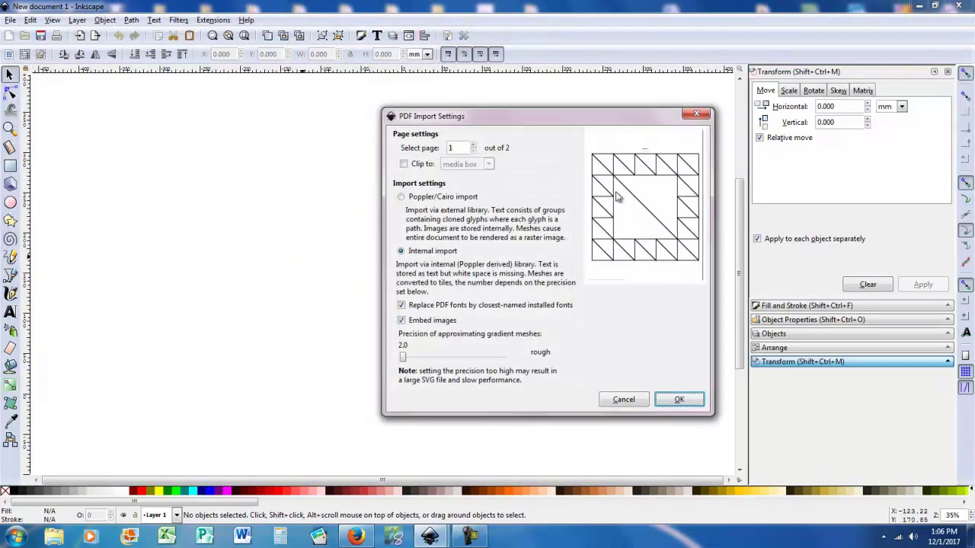
# Set the page to import to 2 of 2, the two-triangle drawing
pyautogui.click(473, 145)
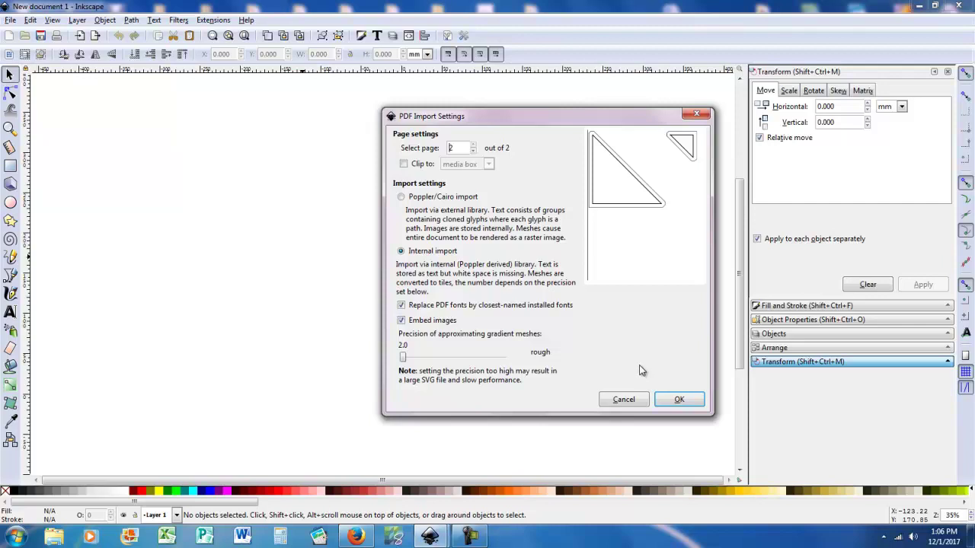
# Import page 2 of the PDF and drag the triangle outline group onto the page
pyautogui.click(674, 400)
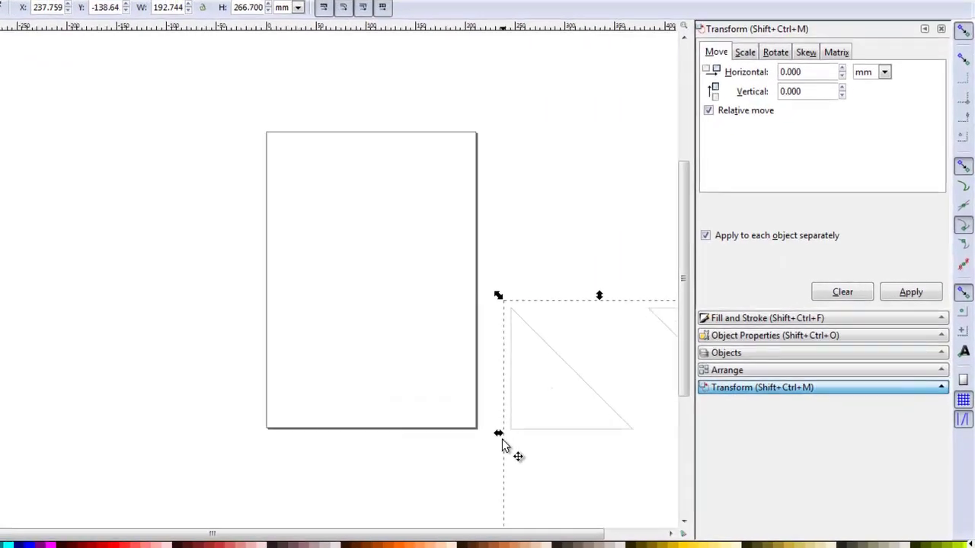
pyautogui.moveTo(497, 441); pyautogui.dragTo(261, 278)
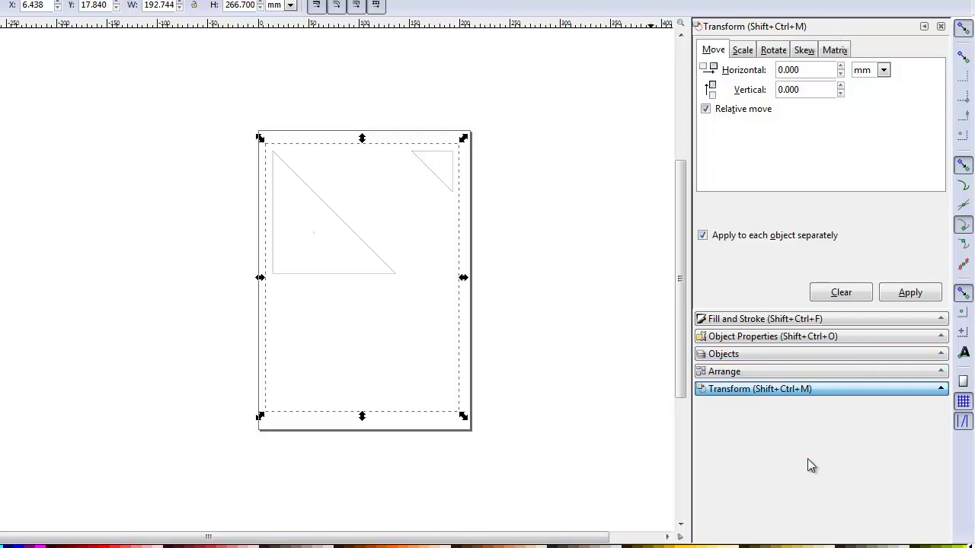
# Set the imported triangle outlines' stroke width to 0.020 in in Fill and Stroke
pyautogui.click(771, 322)
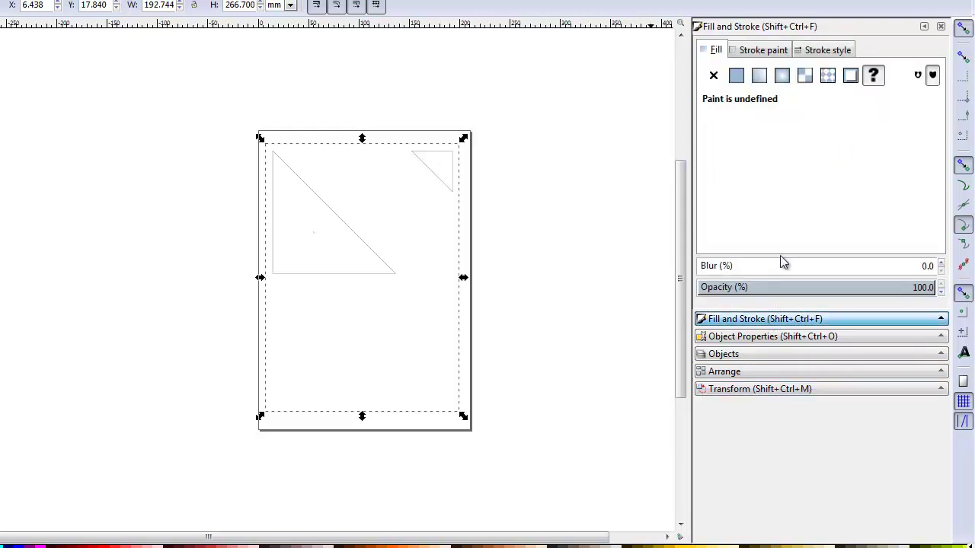
pyautogui.click(827, 51)
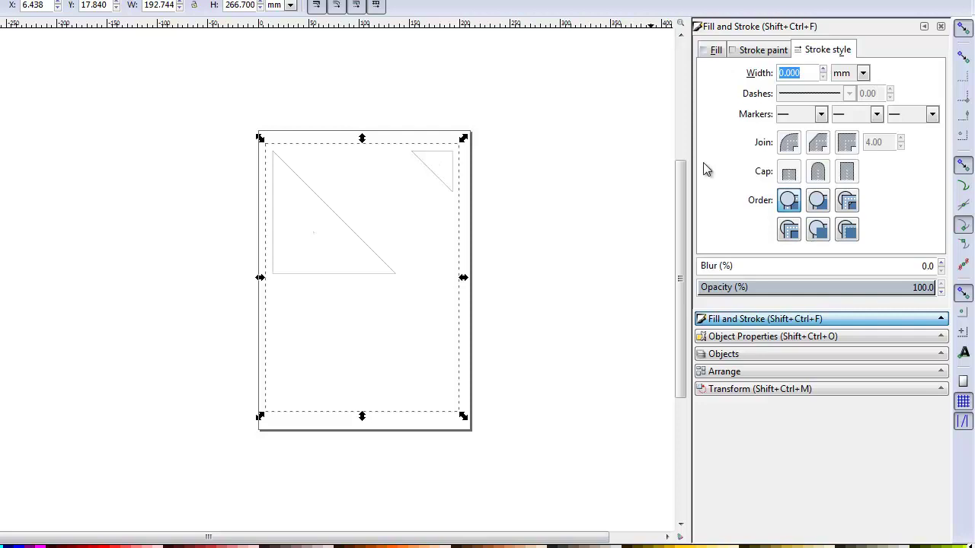
pyautogui.click(864, 73)
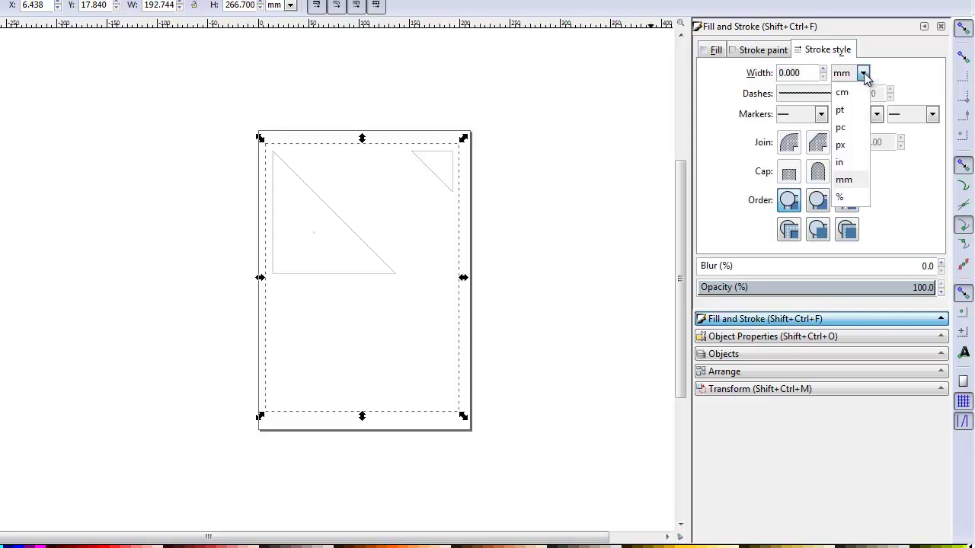
pyautogui.click(841, 162)
pyautogui.click(811, 72)
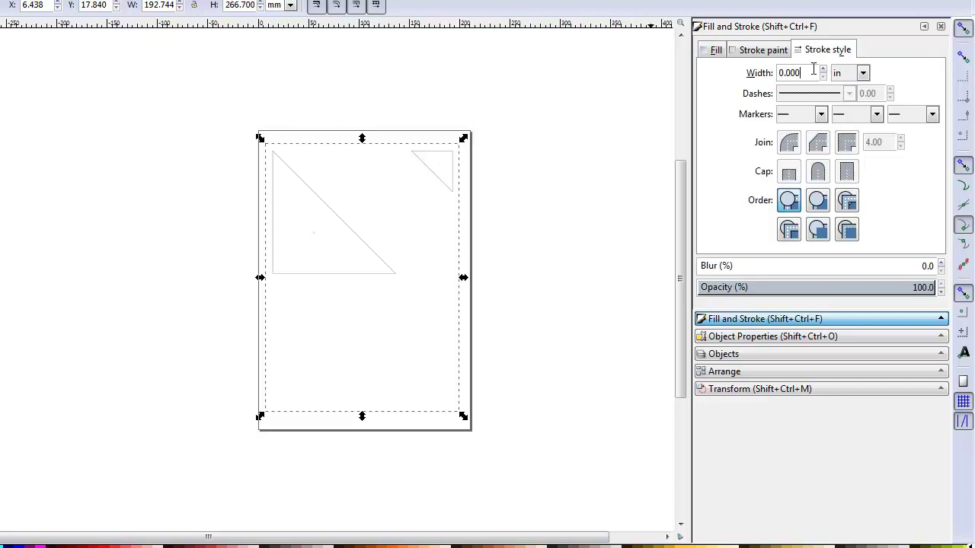
pyautogui.press('BackSpace')
pyautogui.press('BackSpace')
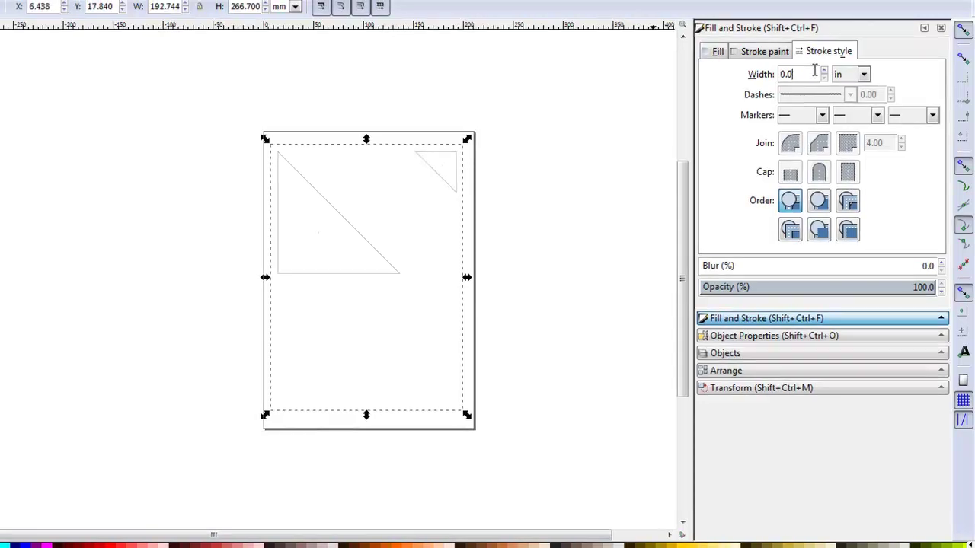
pyautogui.write('20')
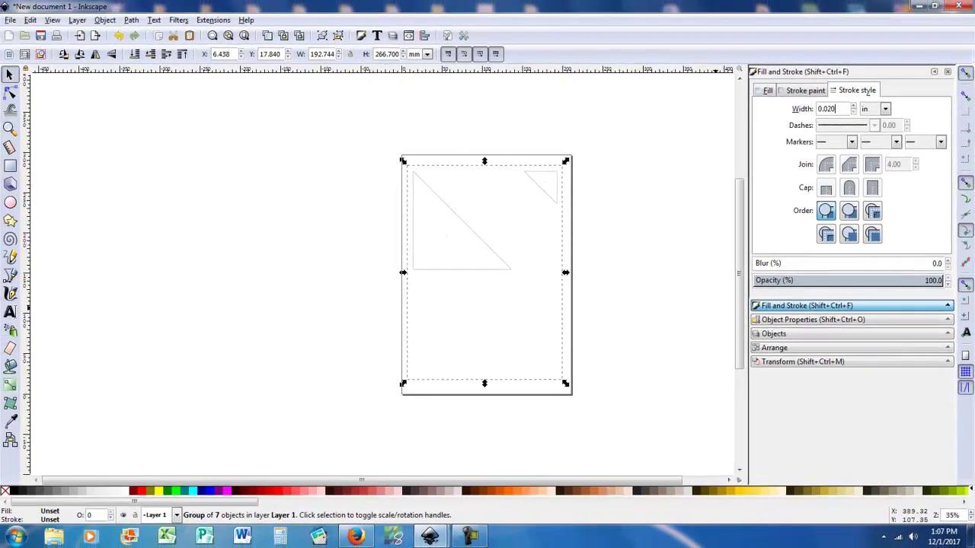
pyautogui.click(695, 133)
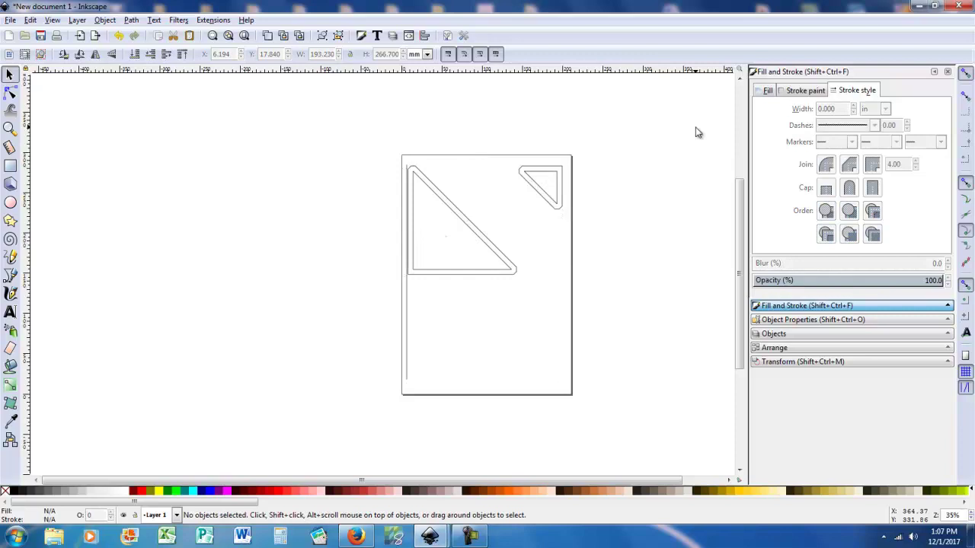
# In Document Properties, switch display units and page size units to inches
pyautogui.click(11, 21)
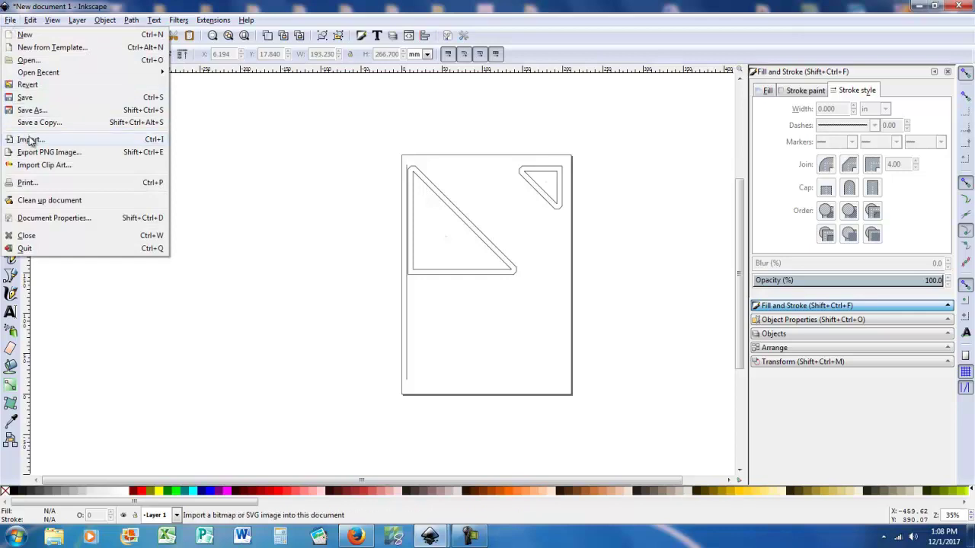
pyautogui.click(47, 218)
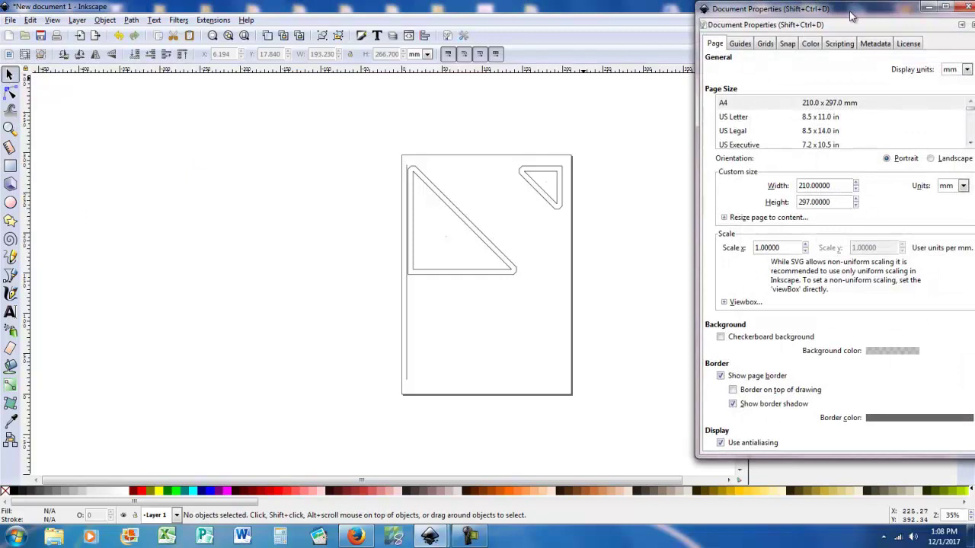
pyautogui.moveTo(851, 14); pyautogui.dragTo(746, 17)
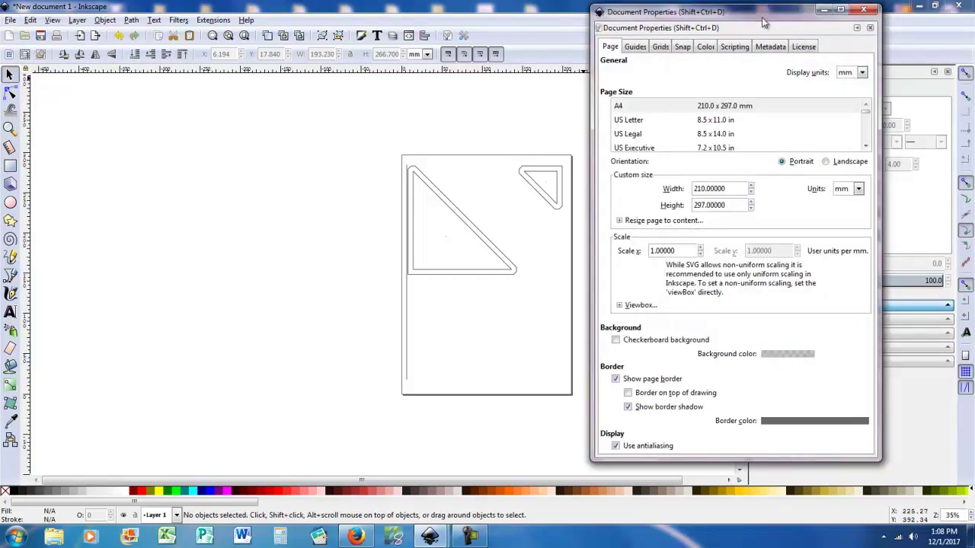
pyautogui.click(862, 73)
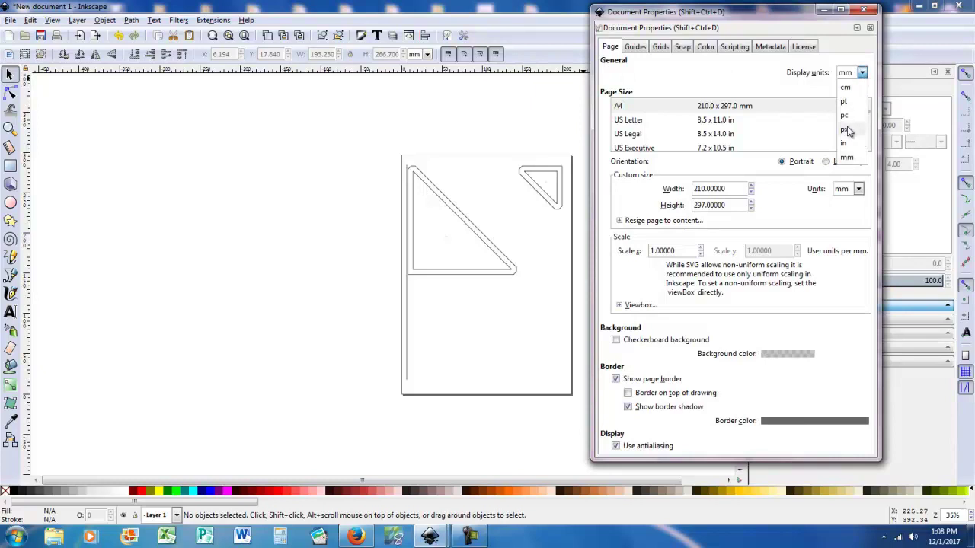
pyautogui.click(844, 144)
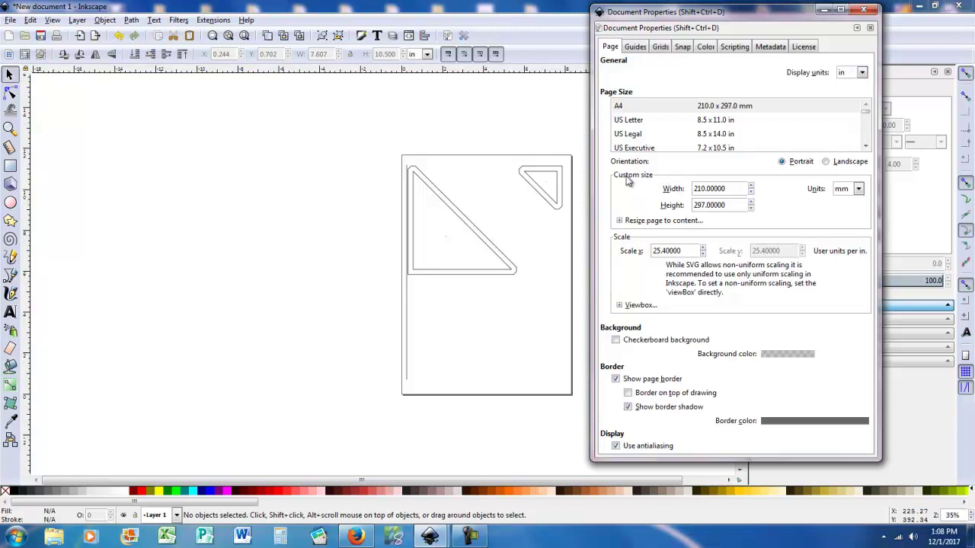
pyautogui.click(859, 192)
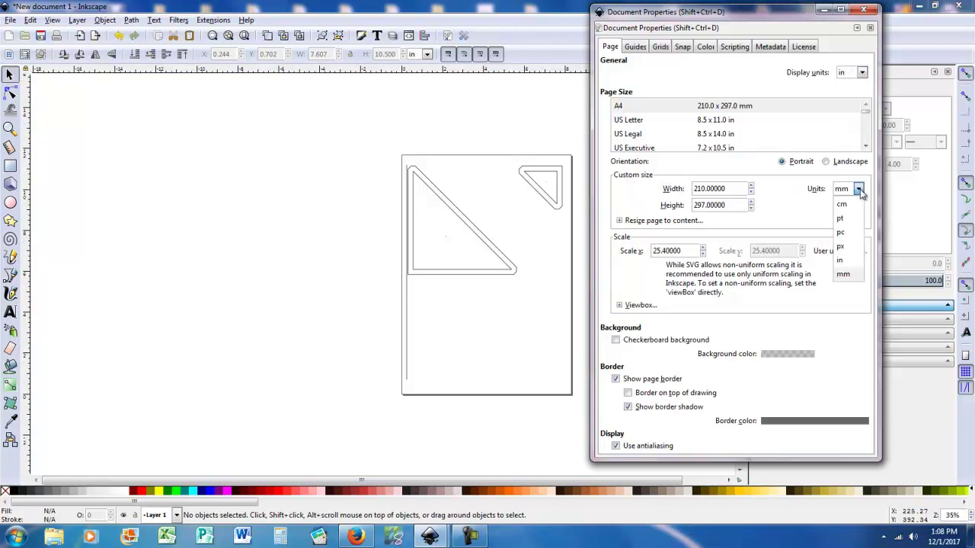
pyautogui.click(838, 261)
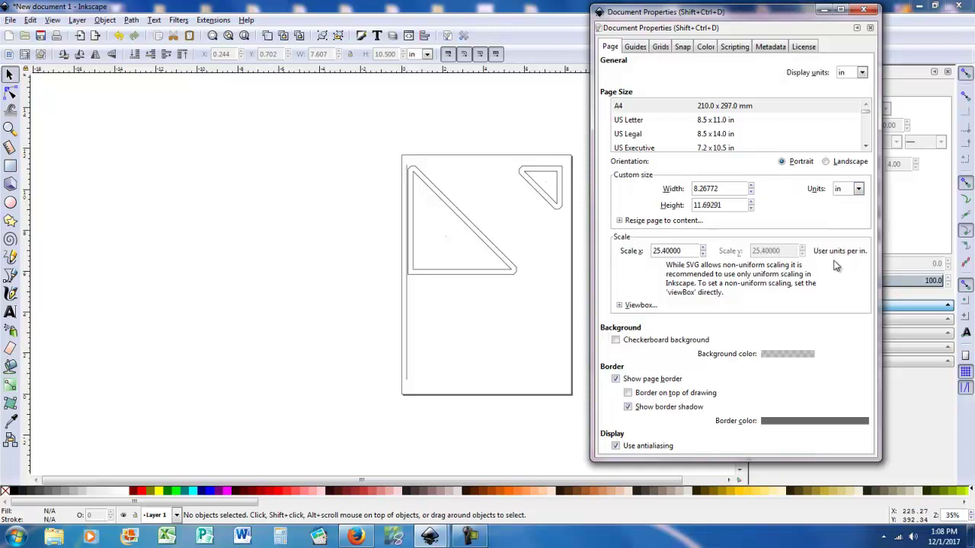
# Set the custom page size to 11.65 in wide by 11.73 in high
pyautogui.doubleClick(721, 188)
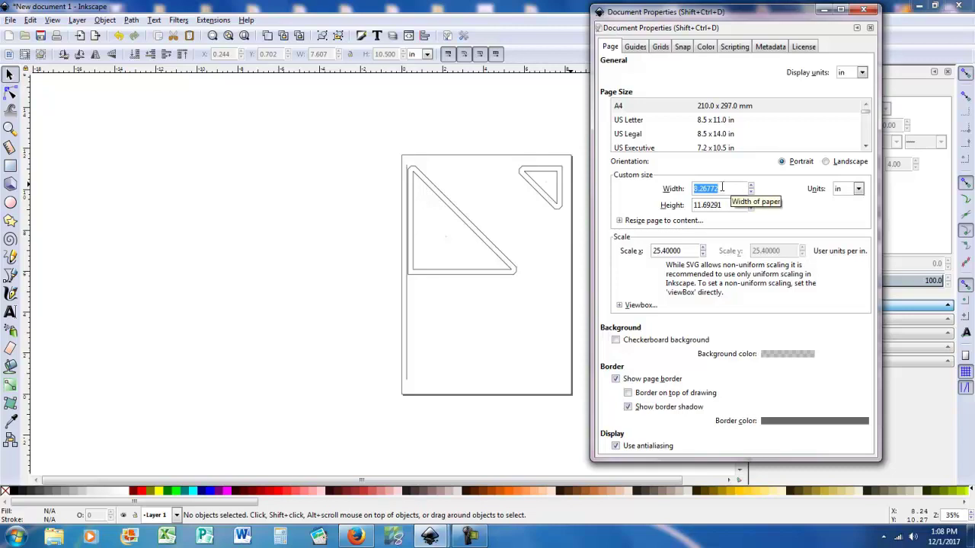
pyautogui.write('11.65')
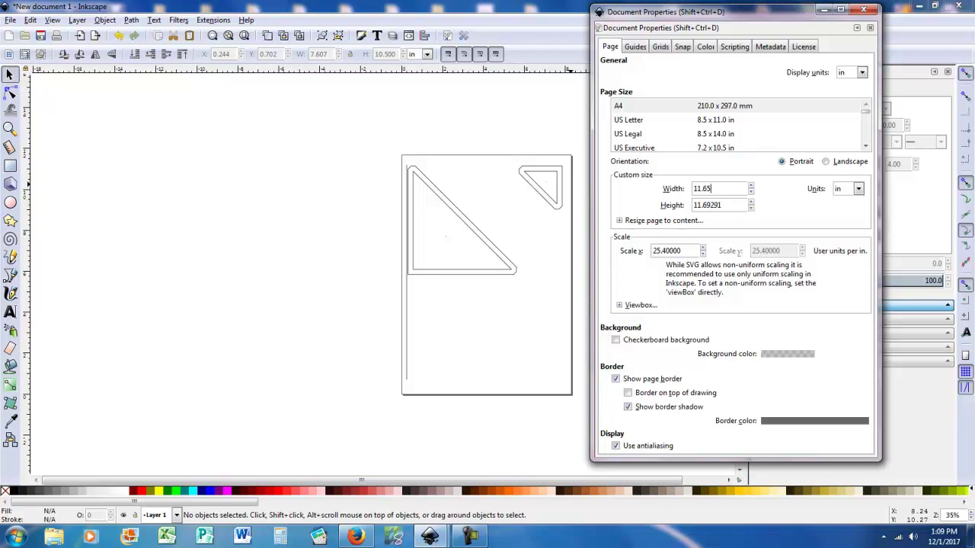
pyautogui.click(719, 206)
pyautogui.click(719, 206)
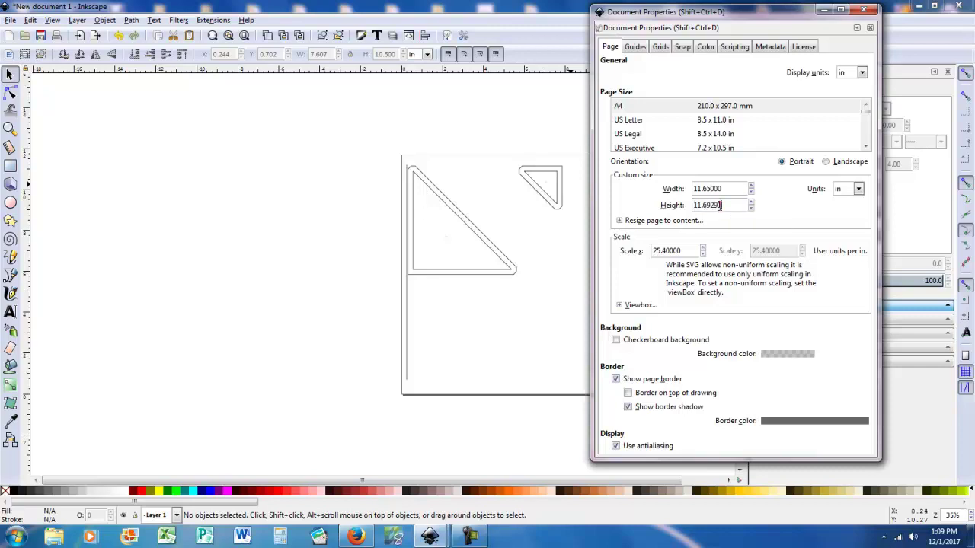
pyautogui.doubleClick(718, 206)
pyautogui.tripleClick(719, 206)
pyautogui.write('11.73')
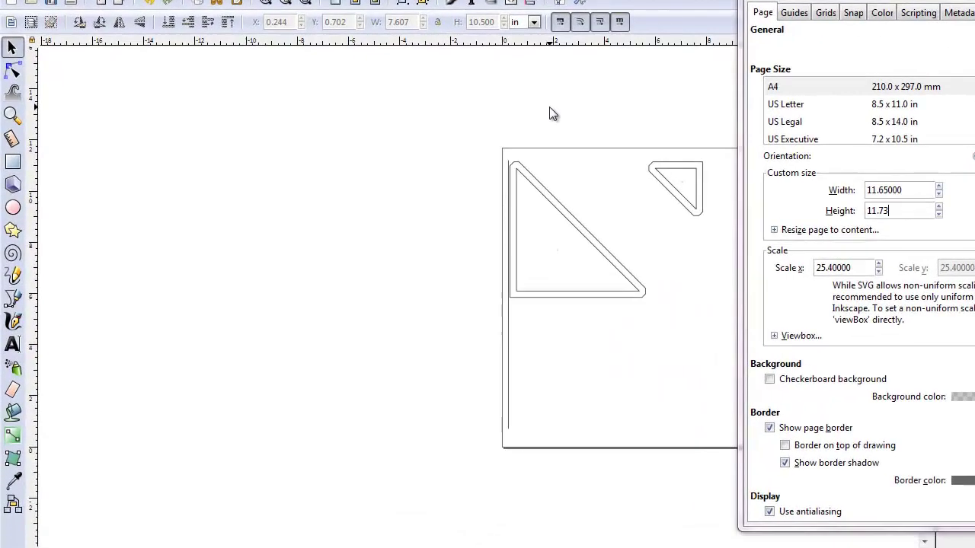
pyautogui.press('Return')
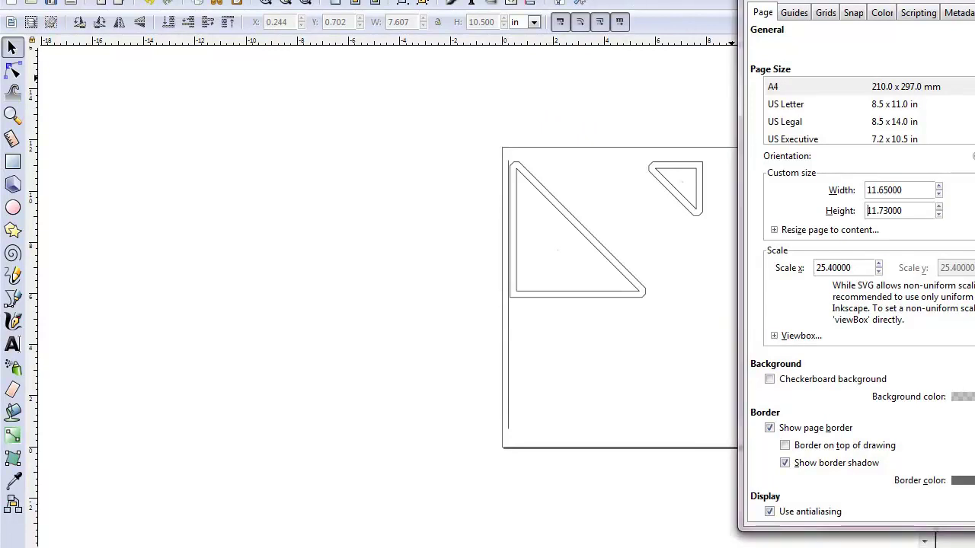
pyautogui.hotkey('shift', 'ctrl', 'd')
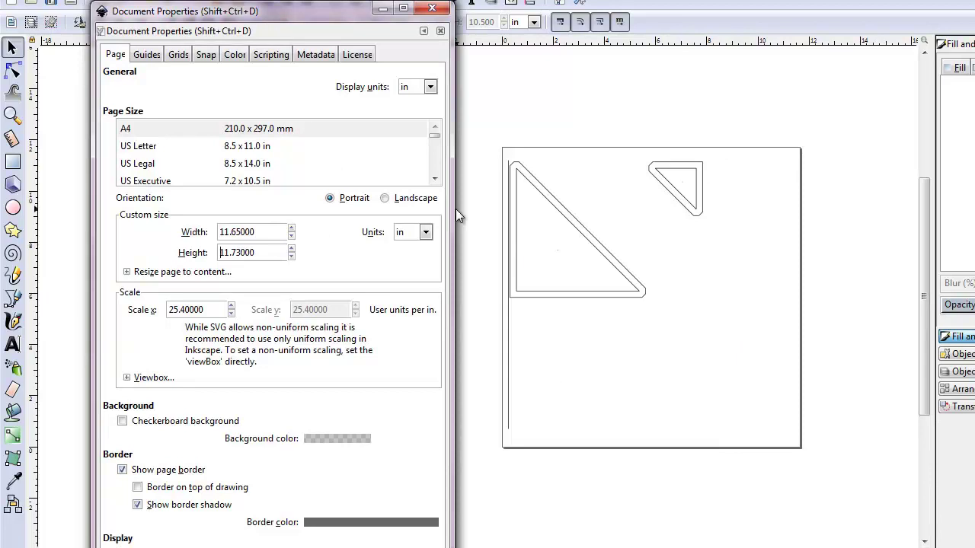
pyautogui.moveTo(309, 11); pyautogui.dragTo(974, 0)
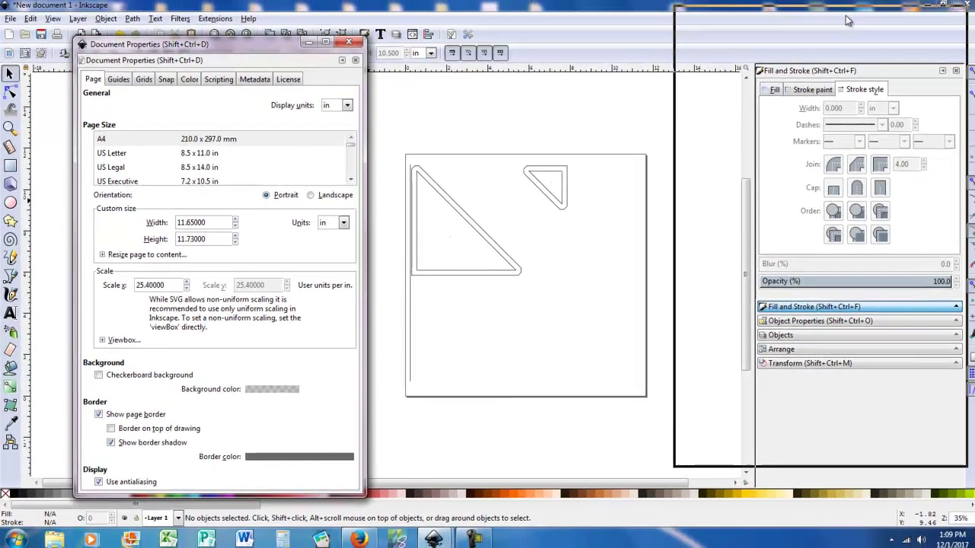
pyautogui.moveTo(848, 21); pyautogui.dragTo(843, 17)
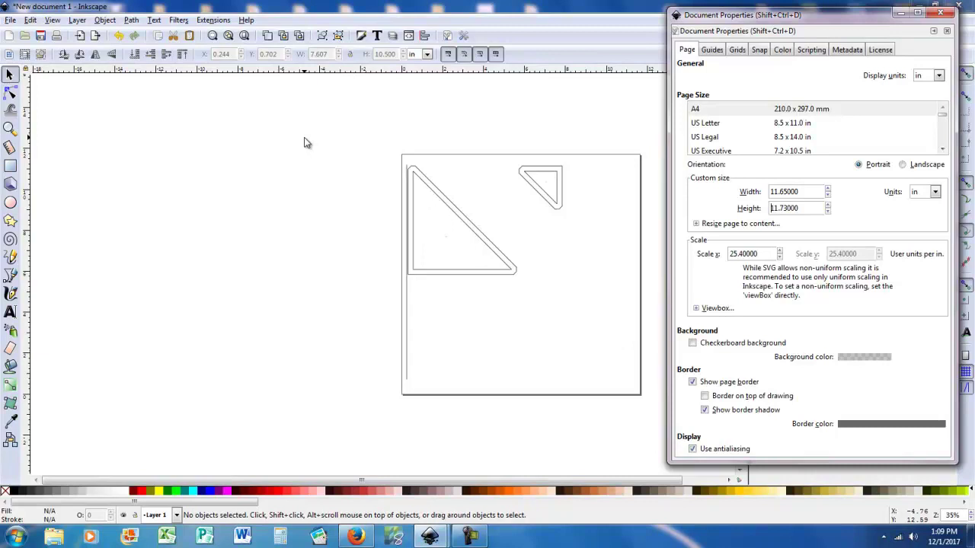
# Add a new rectangular grid drawn as lines, snapping to all grid lines rather than only visible ones
pyautogui.click(736, 50)
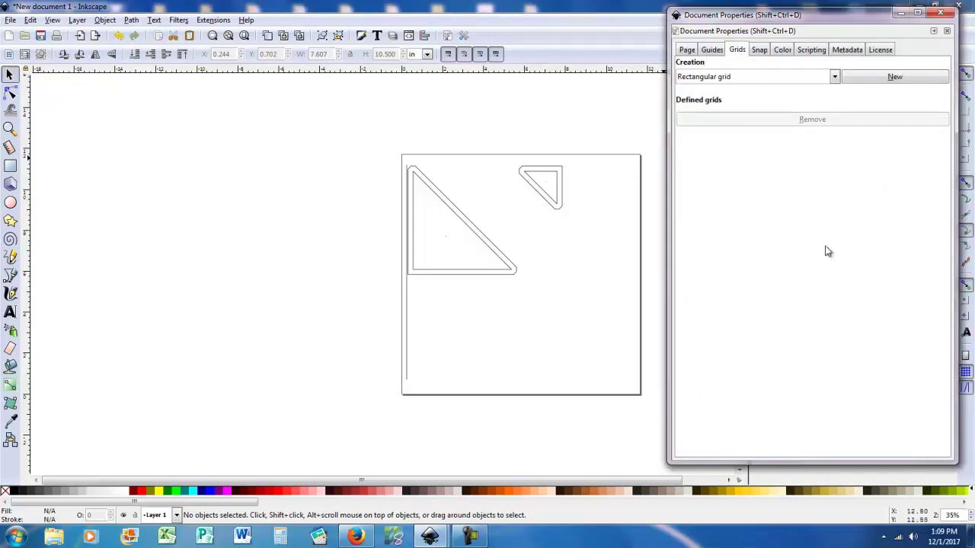
pyautogui.click(889, 80)
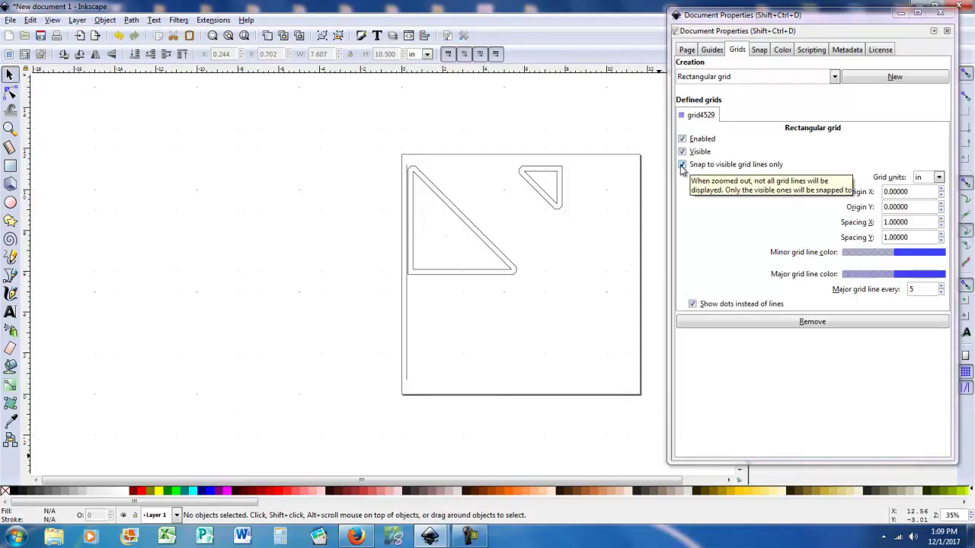
pyautogui.click(682, 165)
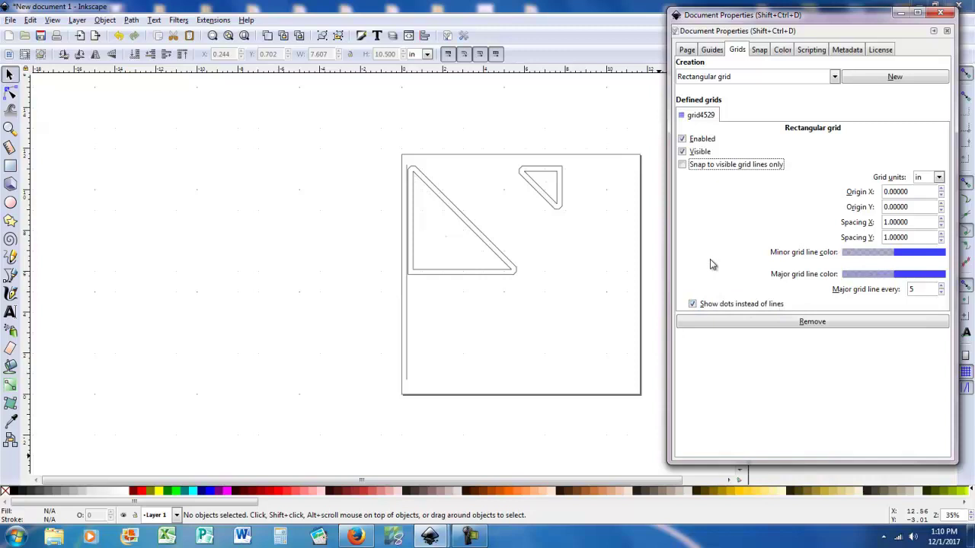
pyautogui.click(692, 305)
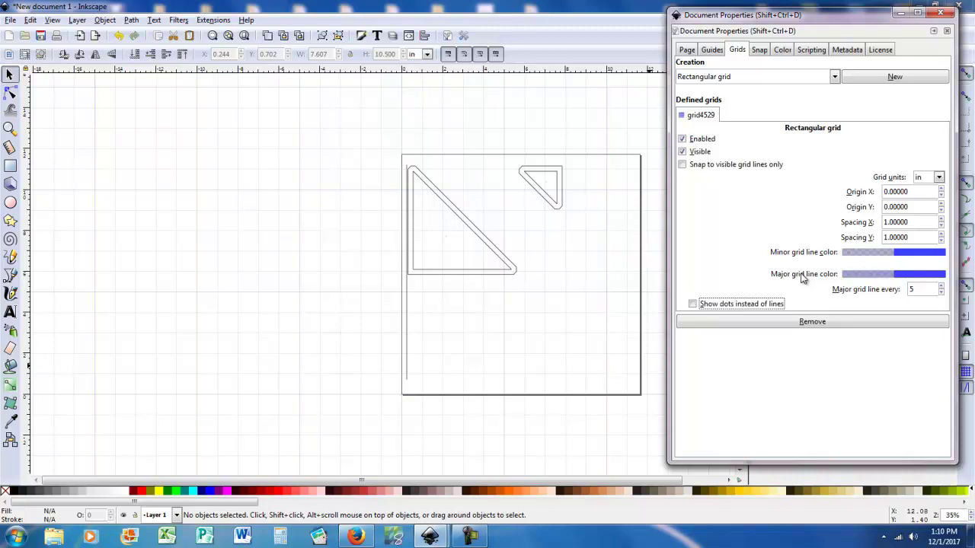
# Color the major grid lines red and set 'Major grid line every' to 6
pyautogui.click(906, 278)
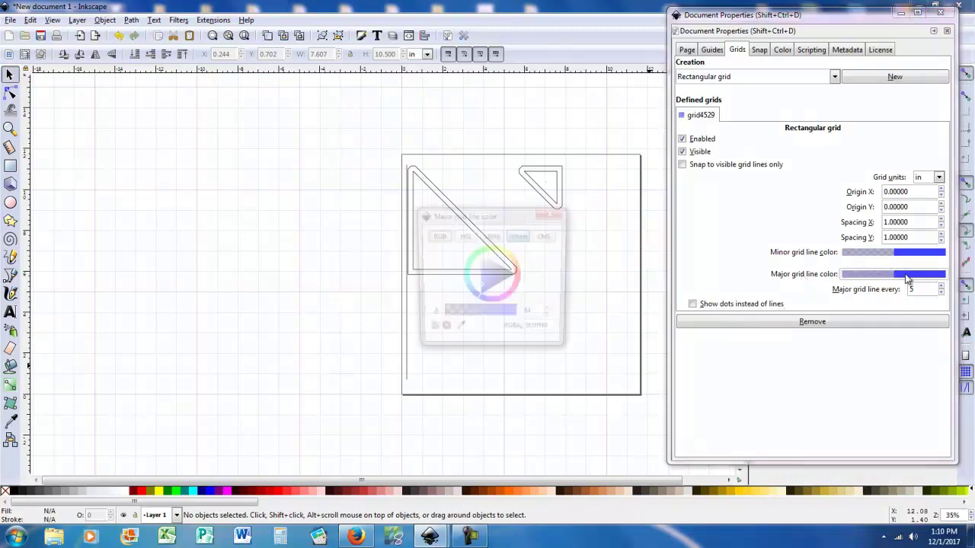
pyautogui.click(520, 277)
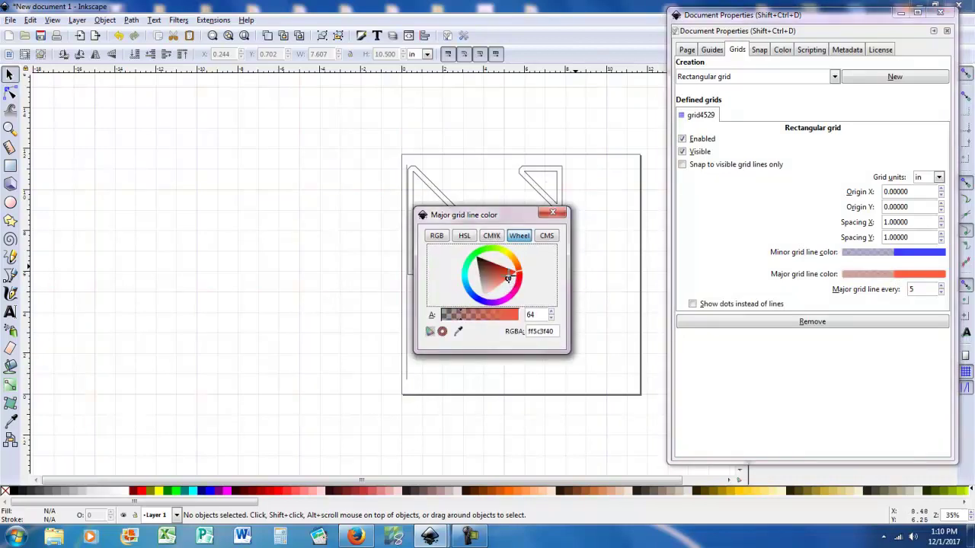
pyautogui.moveTo(508, 279); pyautogui.dragTo(512, 274)
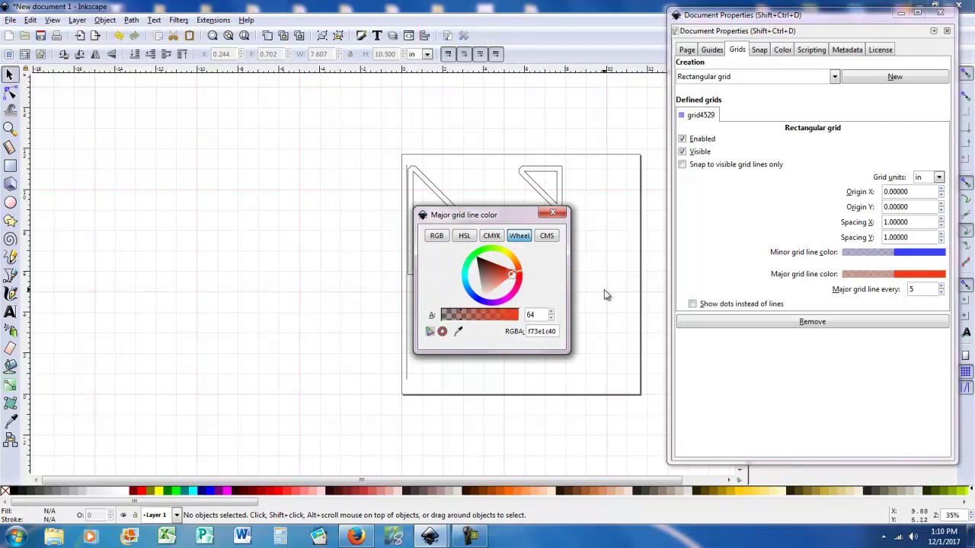
pyautogui.click(510, 274)
pyautogui.moveTo(510, 274); pyautogui.dragTo(511, 272)
pyautogui.click(552, 213)
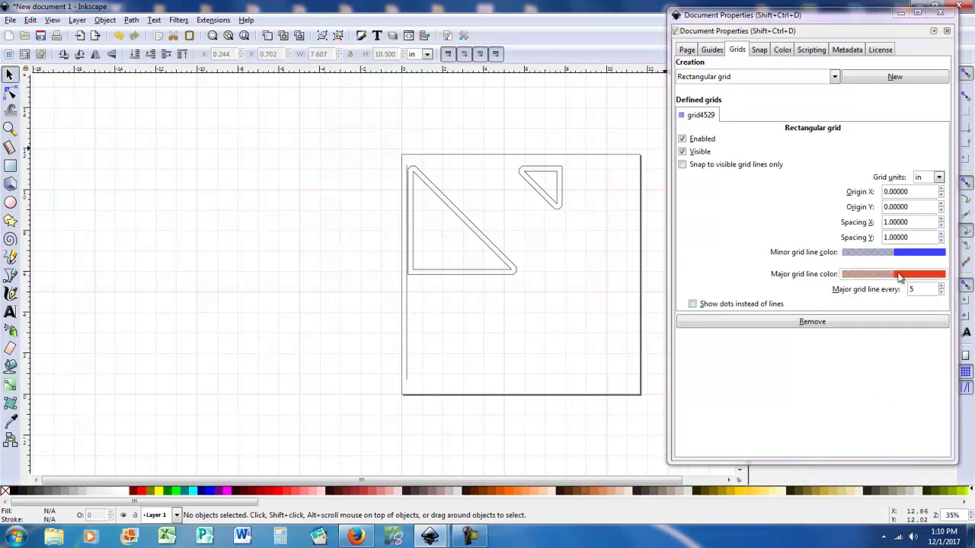
pyautogui.click(941, 287)
pyautogui.click(941, 287)
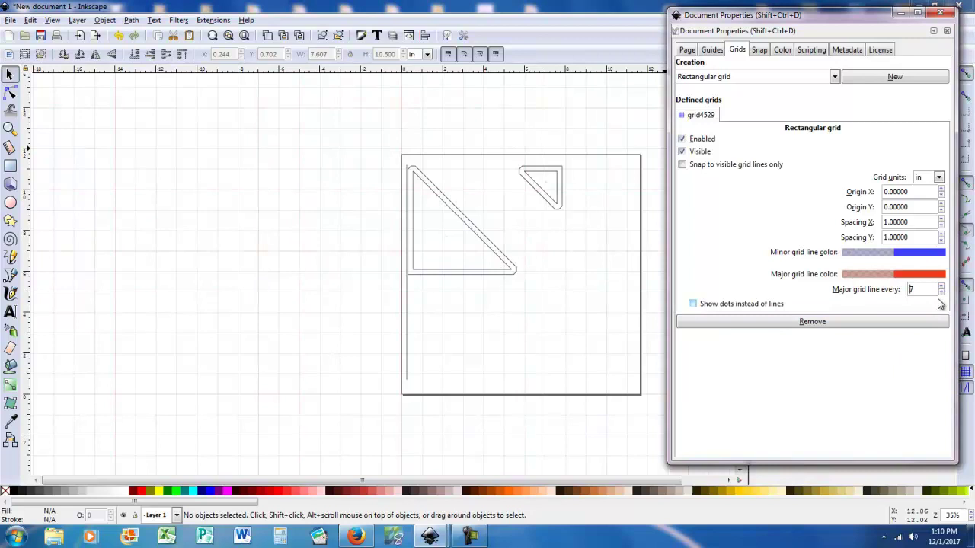
pyautogui.click(941, 293)
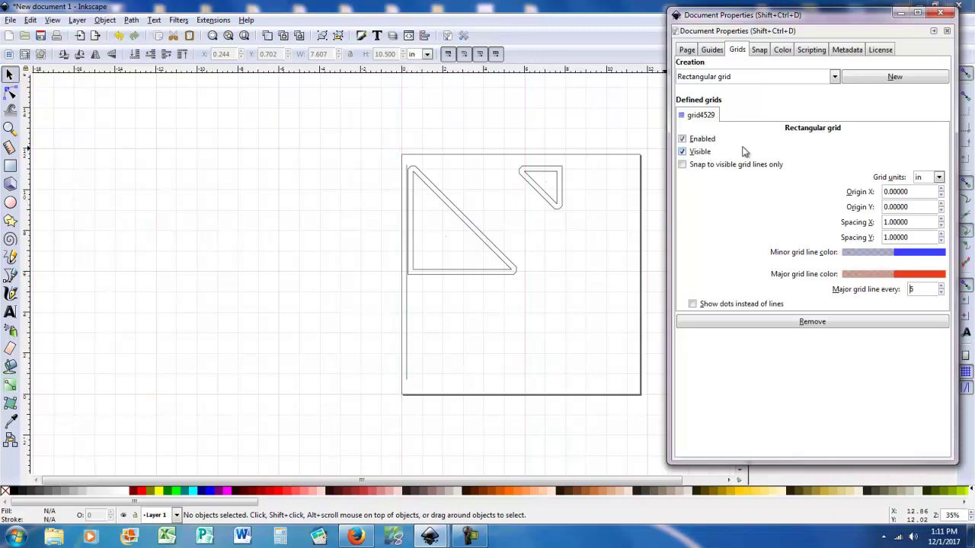
# Set object, grid and guide snap distances to 1, grid snapping only when closer
pyautogui.click(762, 49)
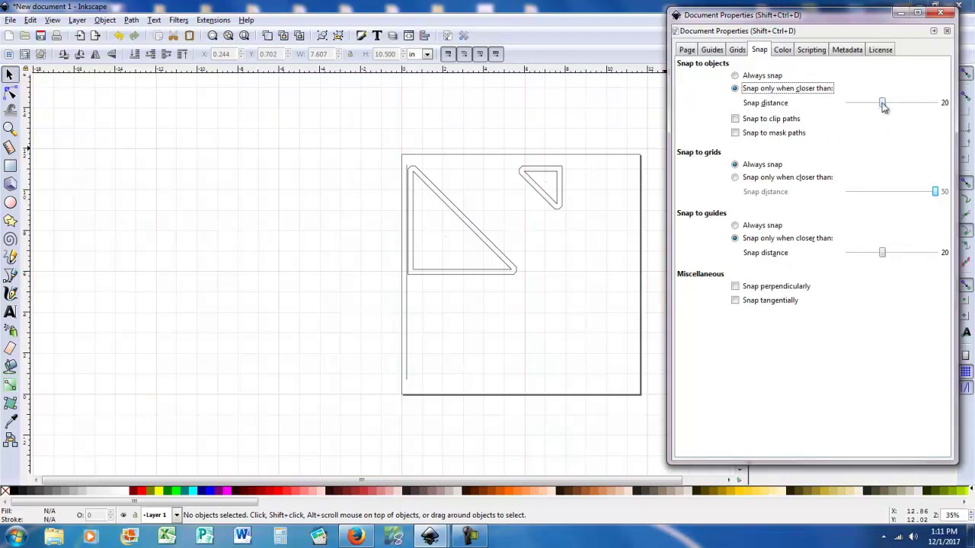
pyautogui.moveTo(882, 102); pyautogui.dragTo(845, 107)
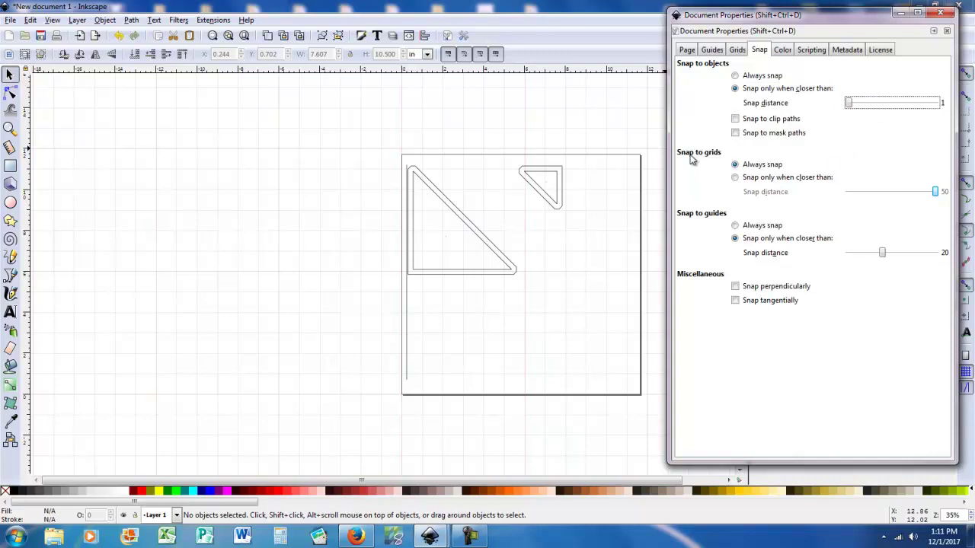
pyautogui.click(734, 177)
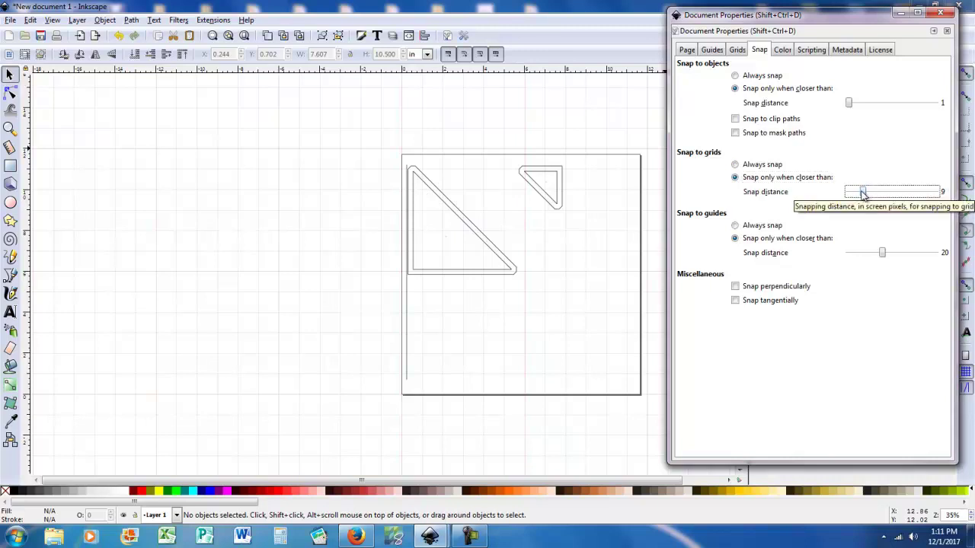
pyautogui.moveTo(863, 193); pyautogui.dragTo(837, 193)
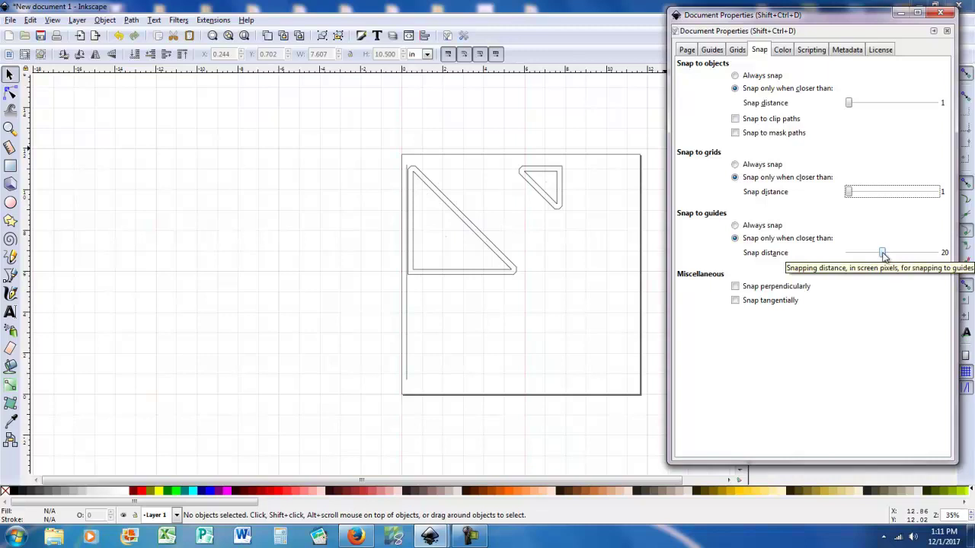
pyautogui.moveTo(881, 253); pyautogui.dragTo(848, 253)
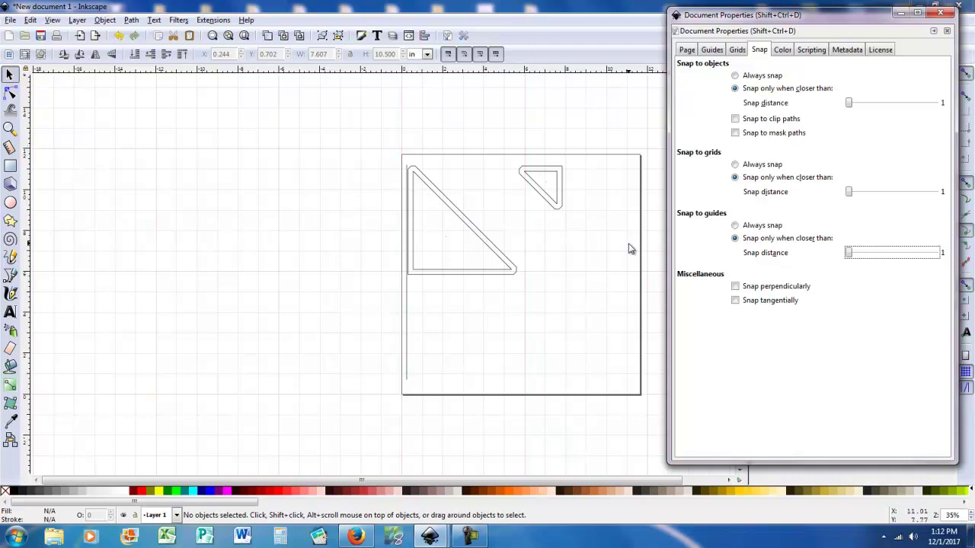
# Close Document Properties, scroll the canvas back to the page, and show the Objects panel
pyautogui.click(941, 15)
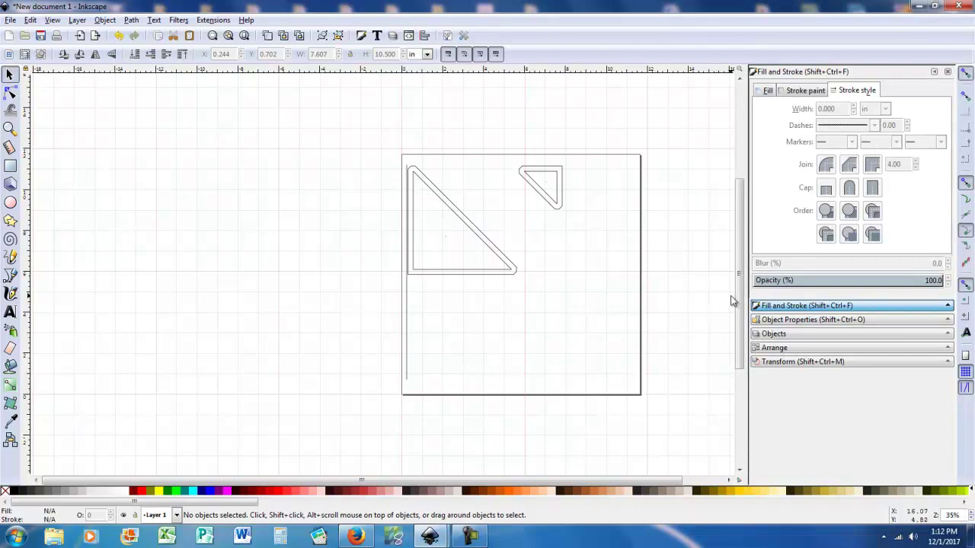
pyautogui.moveTo(685, 303); pyautogui.dragTo(434, 346)
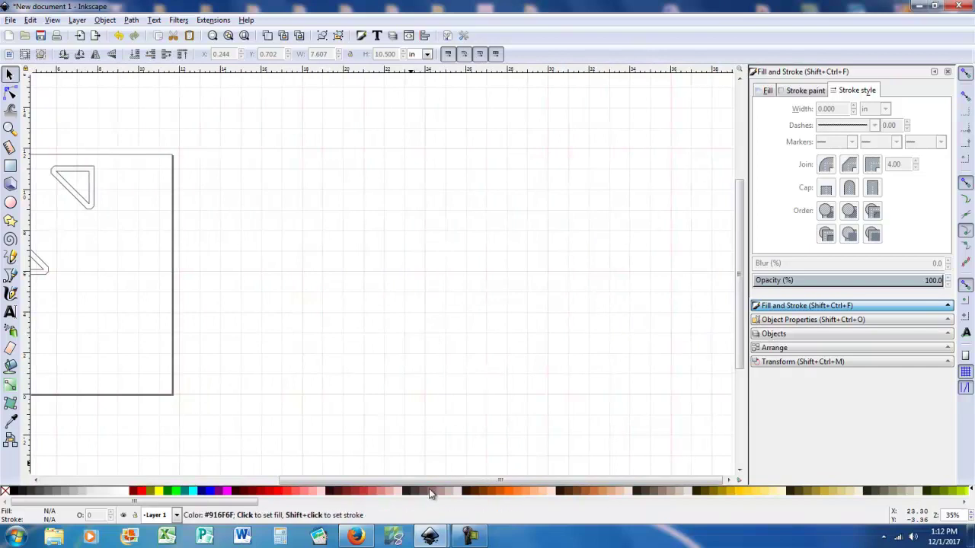
pyautogui.moveTo(431, 485); pyautogui.dragTo(243, 485)
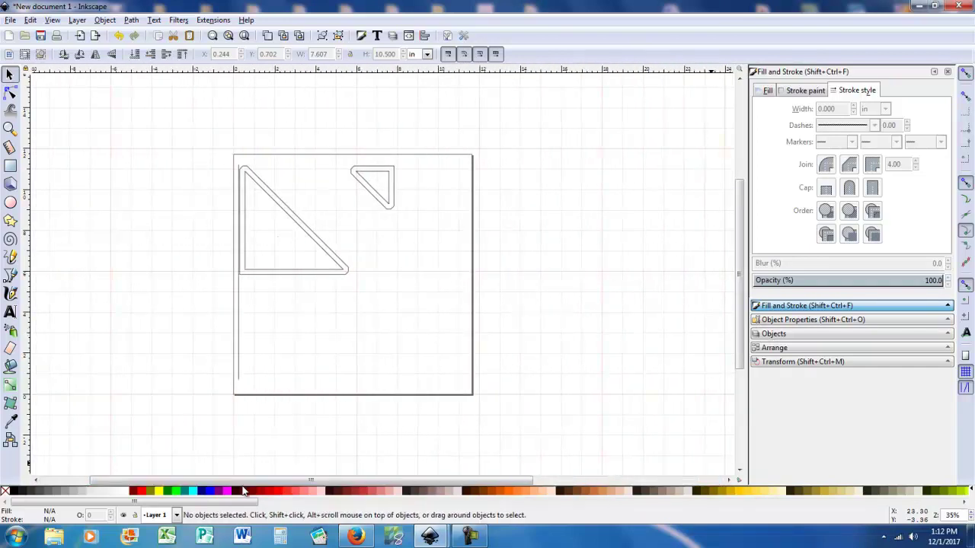
pyautogui.click(805, 335)
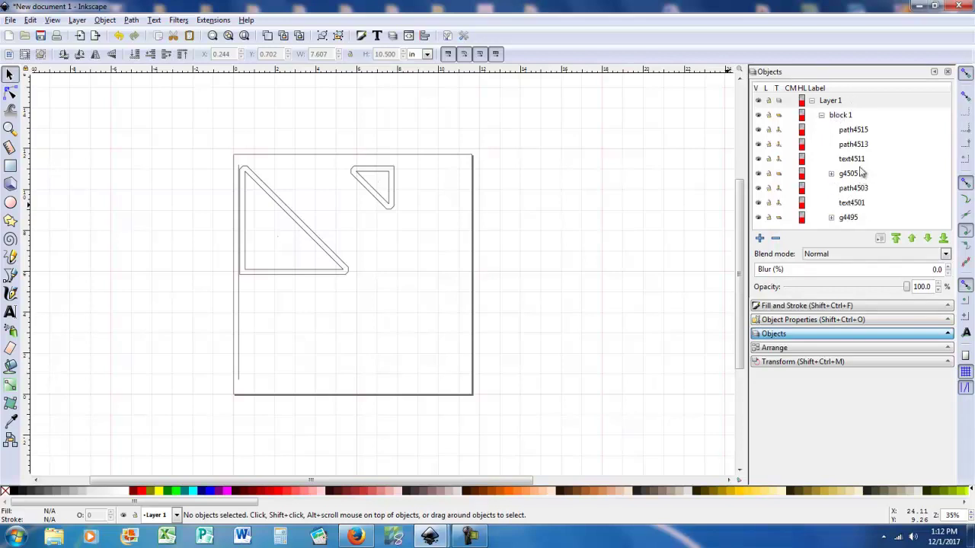
# Delete stray line path4515, text label text4511 and the large triangle's inner group g4505
pyautogui.click(859, 135)
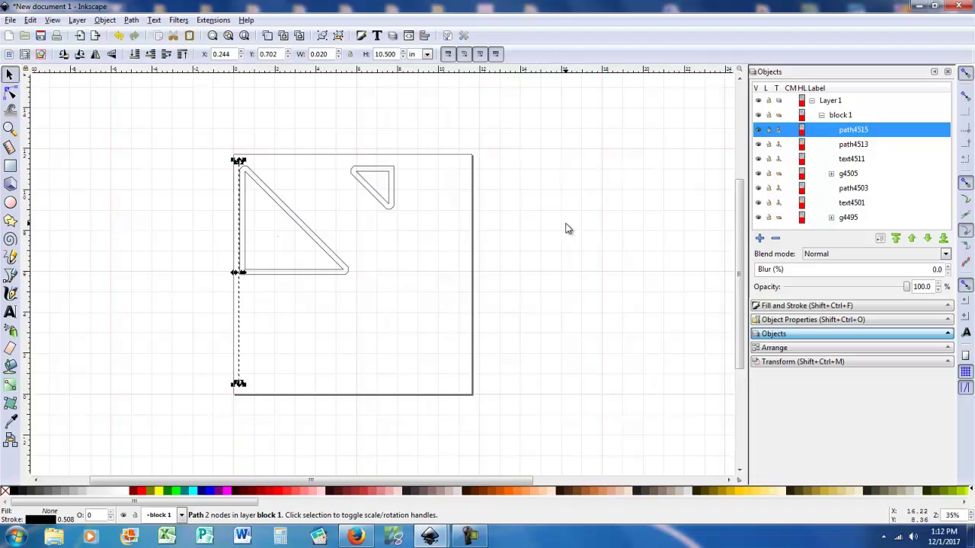
pyautogui.press('Delete')
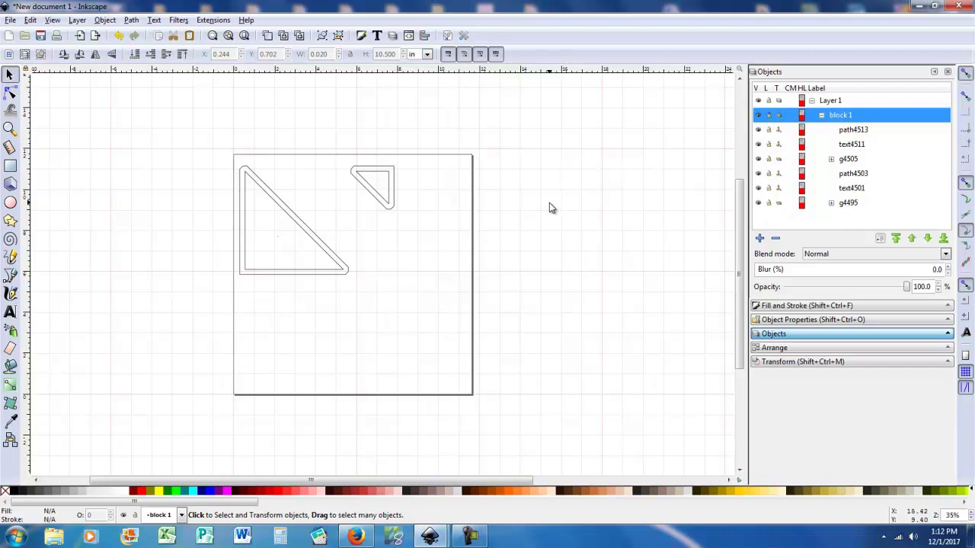
pyautogui.click(845, 131)
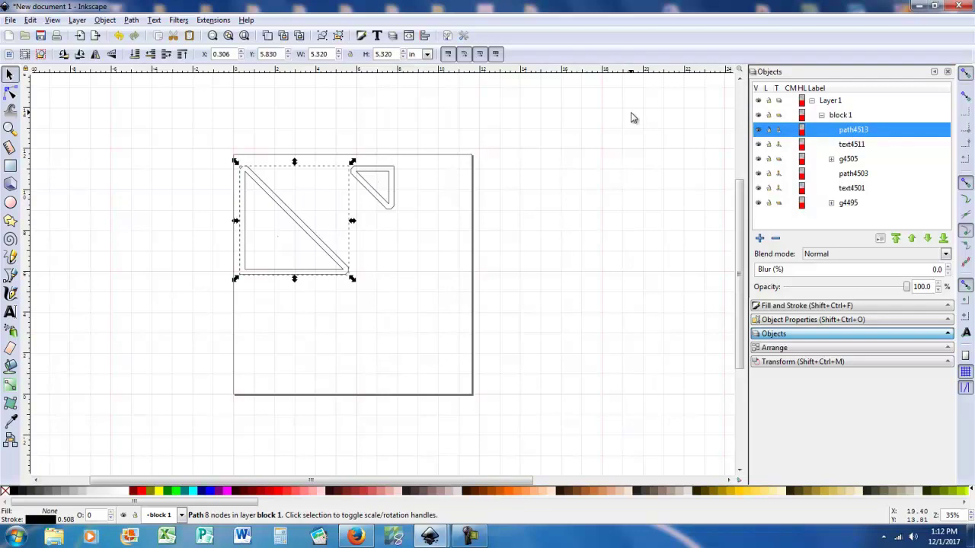
pyautogui.click(859, 144)
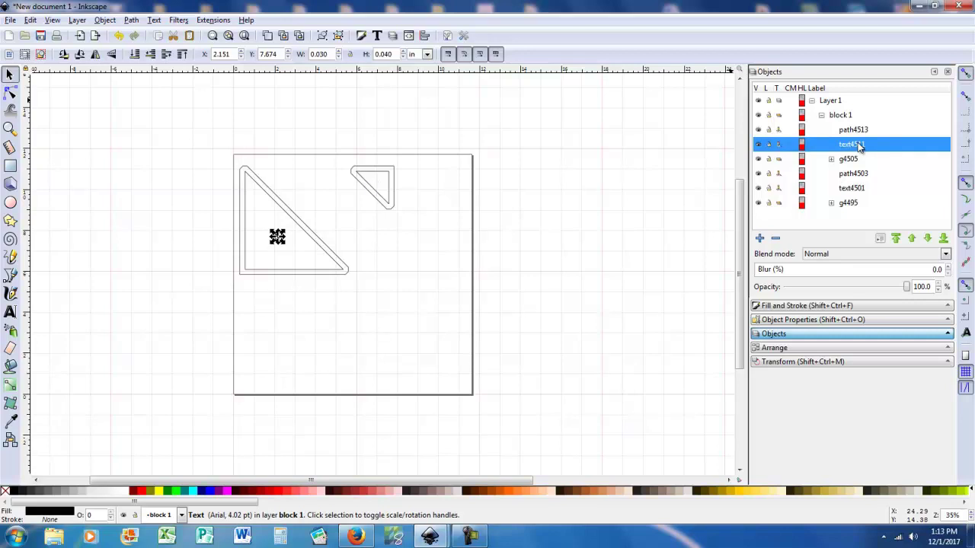
pyautogui.press('Delete')
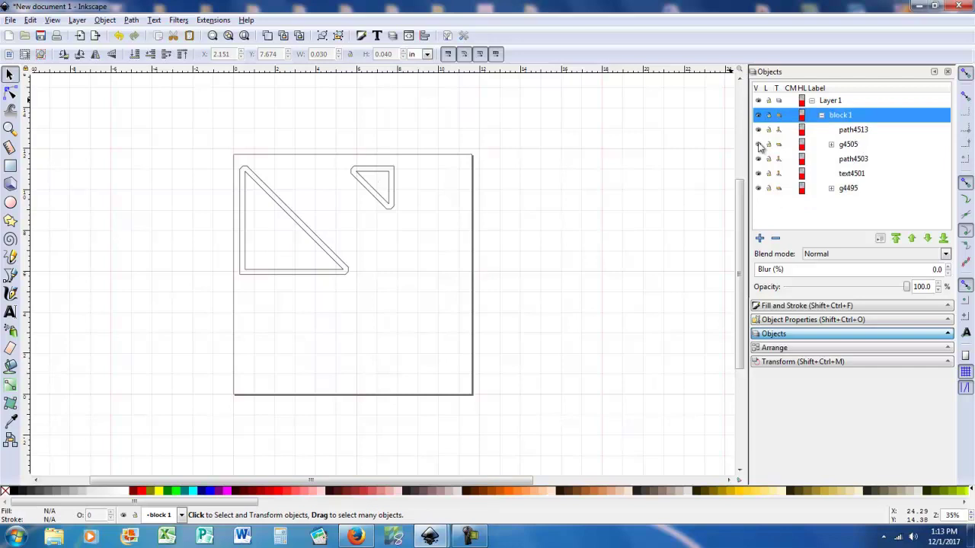
pyautogui.click(842, 147)
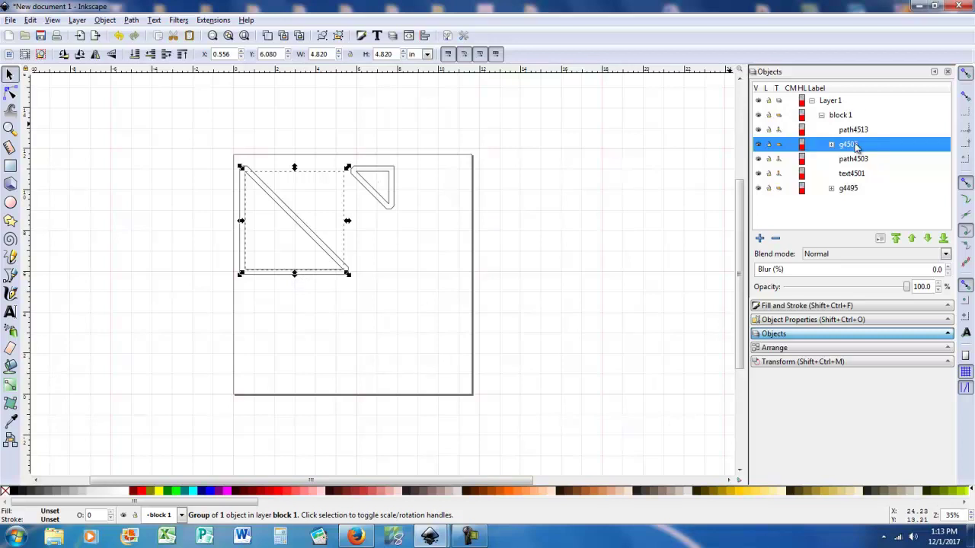
pyautogui.press('Delete')
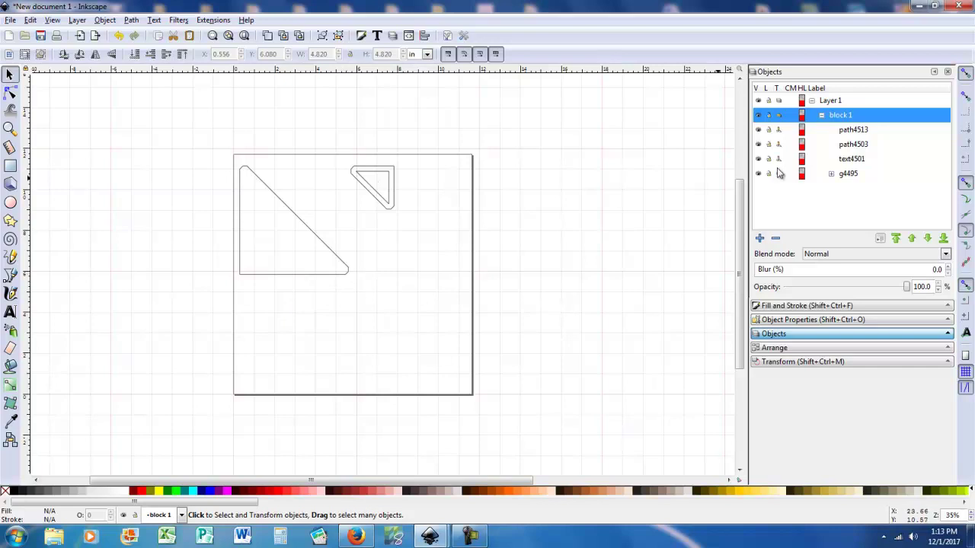
# Delete text label text4501 and the small triangle's inner outline group g4495
pyautogui.click(857, 146)
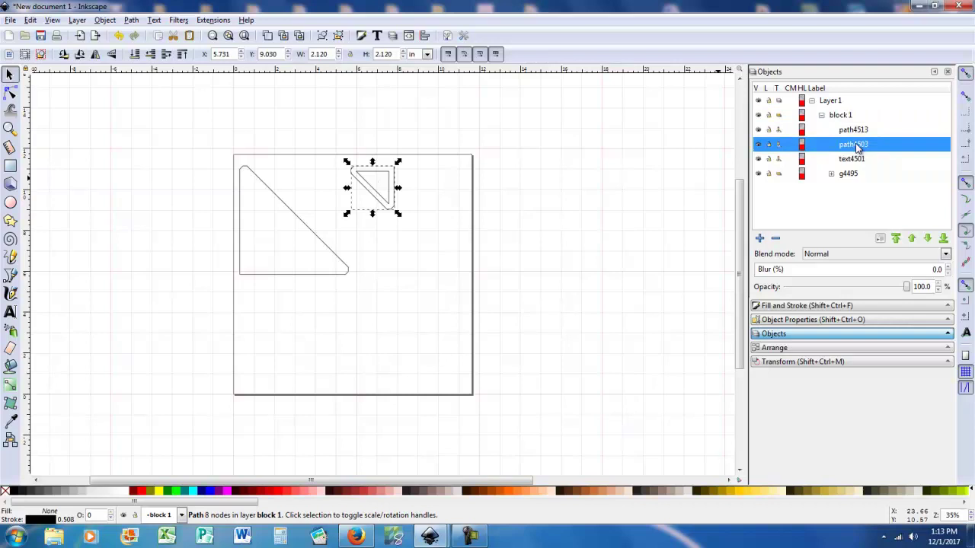
pyautogui.click(519, 231)
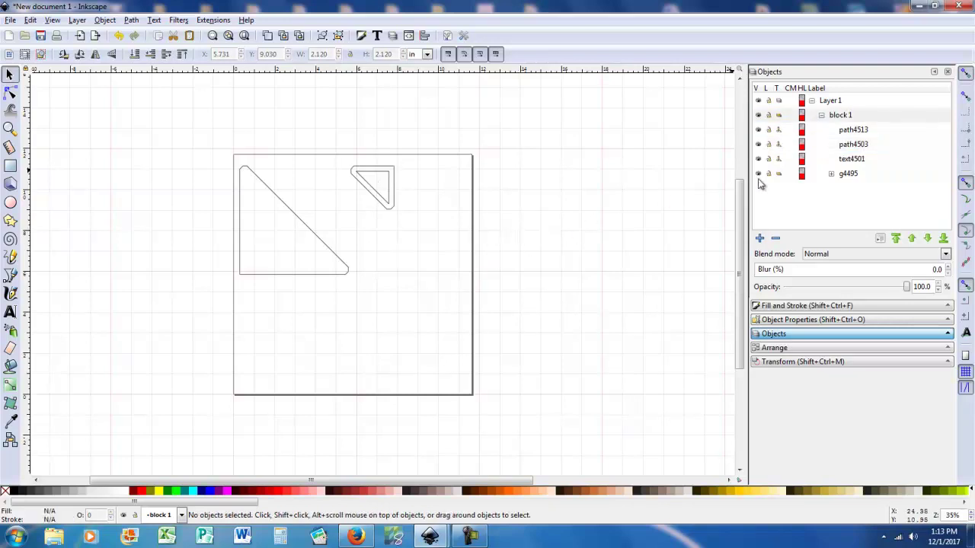
pyautogui.click(862, 148)
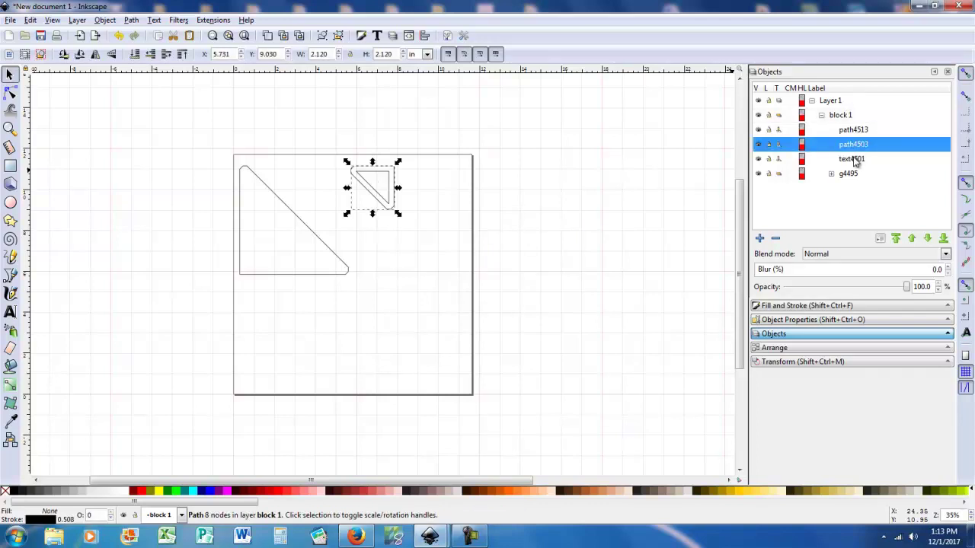
pyautogui.click(854, 161)
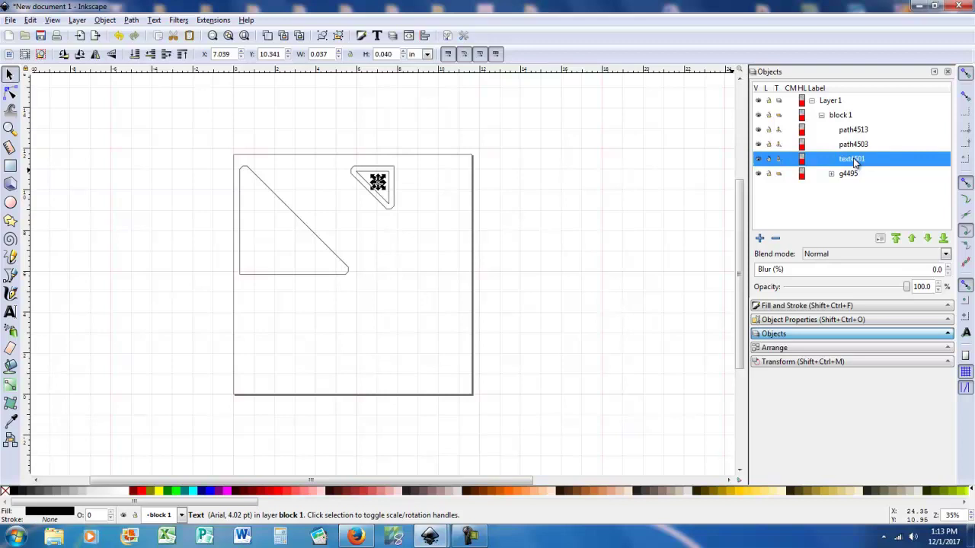
pyautogui.press('Delete')
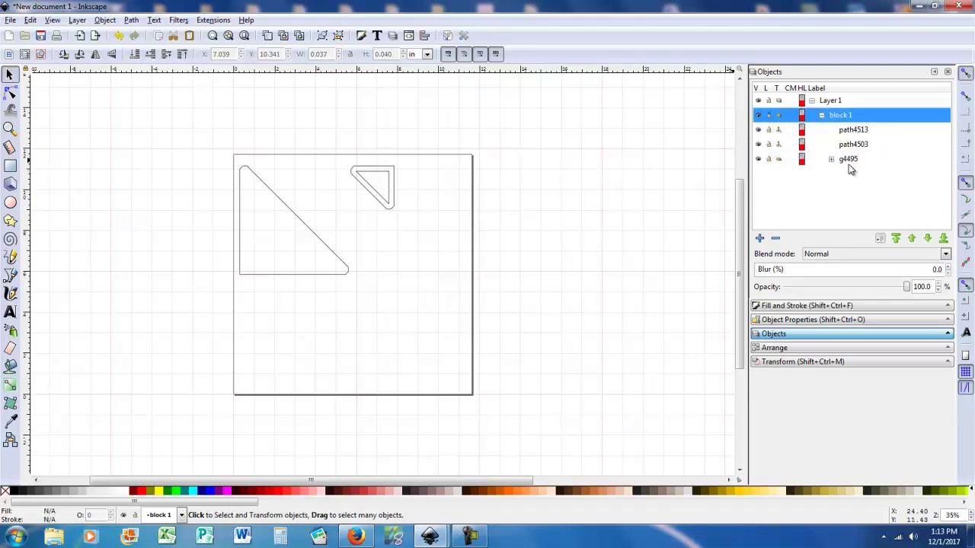
pyautogui.click(848, 159)
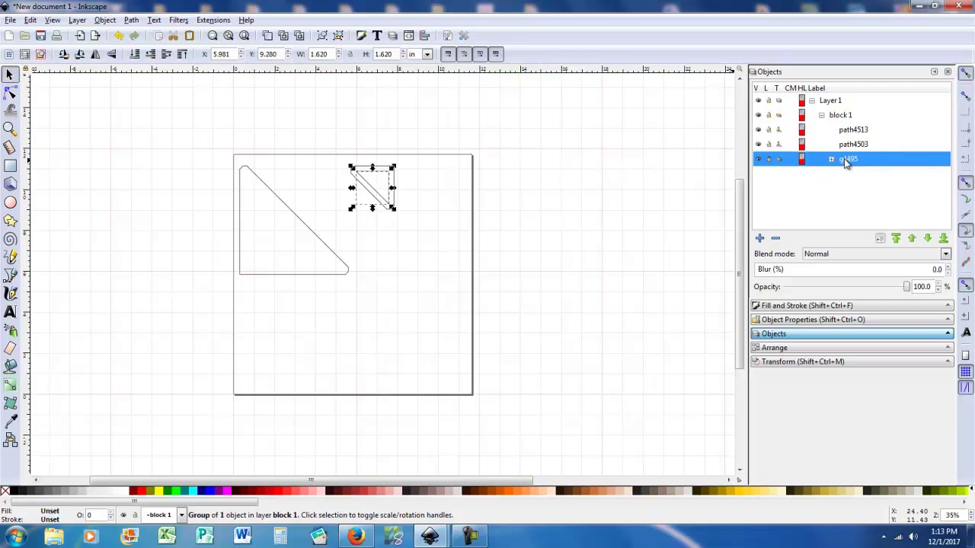
pyautogui.press('Delete')
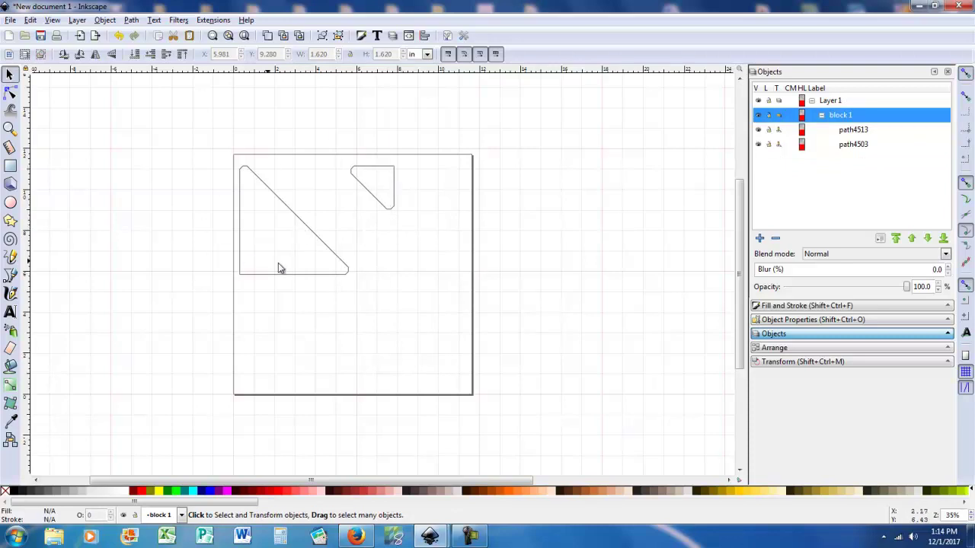
# Nudge the large triangle outline up three steps with the arrow key
pyautogui.click(342, 265)
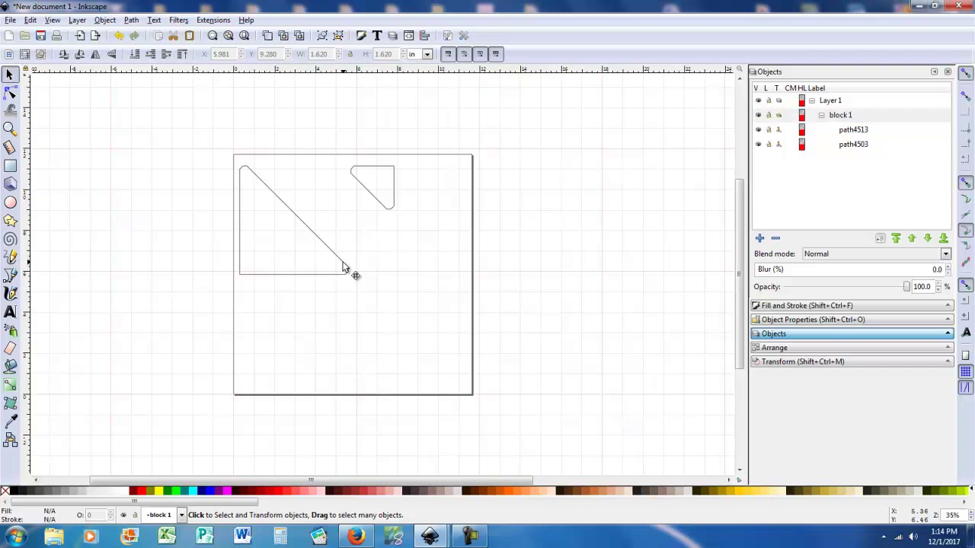
pyautogui.press('Up')
pyautogui.press('Up')
pyautogui.press('Up')
pyautogui.press('Up')
pyautogui.press('Up')
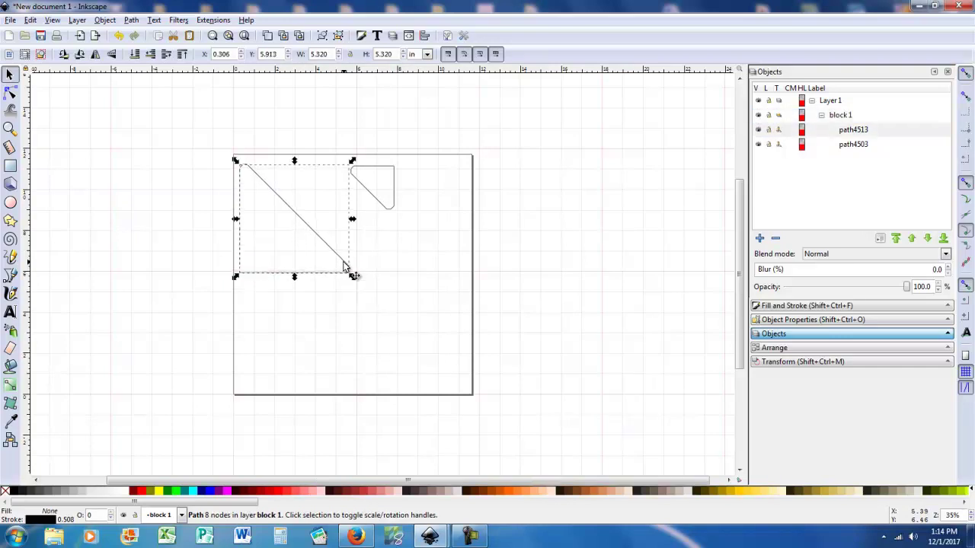
pyautogui.press('Up')
pyautogui.press('Up')
pyautogui.press('Up')
pyautogui.press('Up')
pyautogui.press('Up')
pyautogui.press('Up')
pyautogui.press('Up')
pyautogui.press('Up')
pyautogui.press('Up')
pyautogui.press('Up')
pyautogui.press('Up')
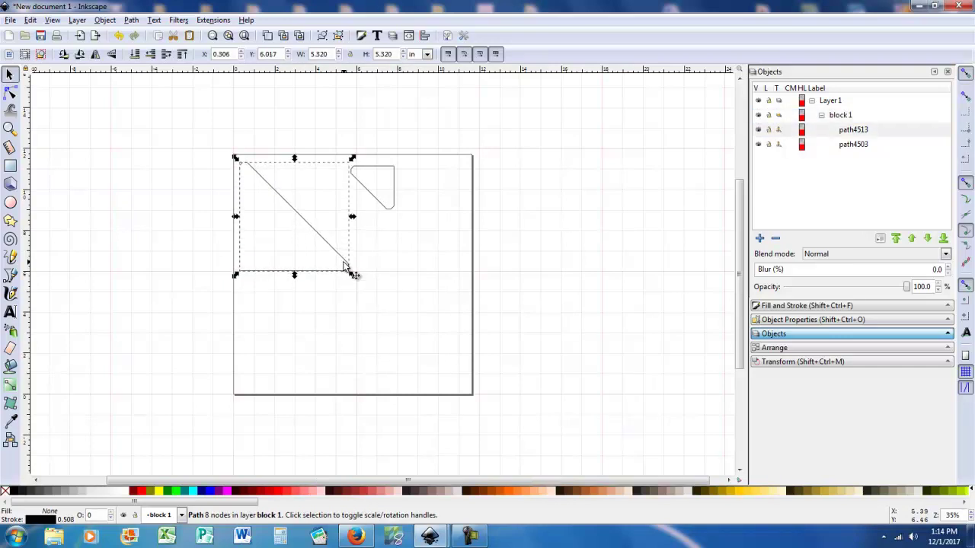
pyautogui.press('Up')
pyautogui.press('Up')
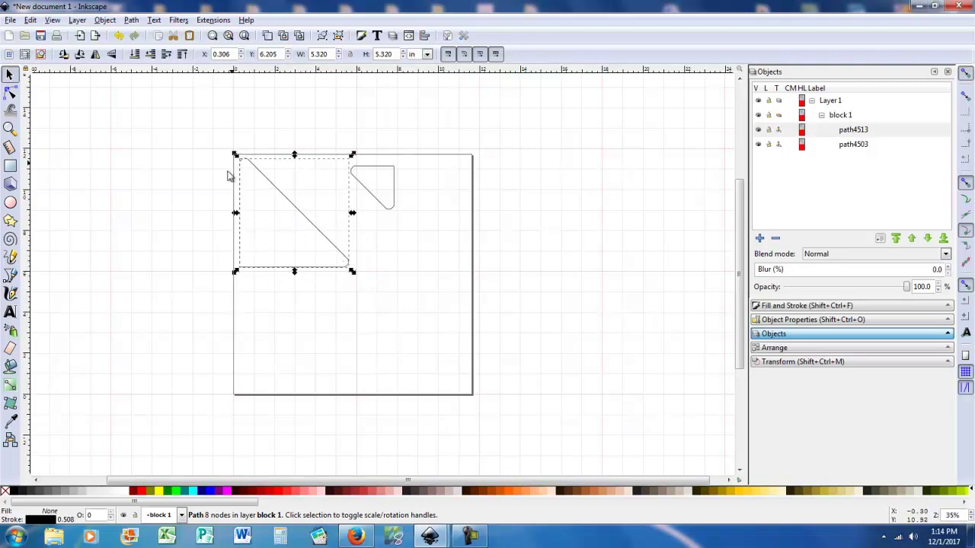
# Nudge the small triangle outline to the right and up inside the square
pyautogui.click(395, 197)
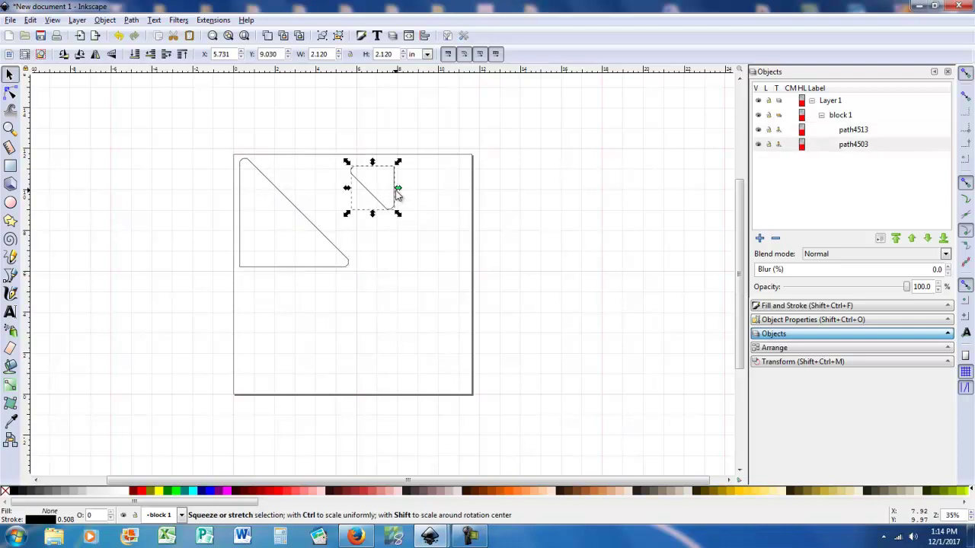
pyautogui.press('Right')
pyautogui.press('Right')
pyautogui.press('Right')
pyautogui.press('Right')
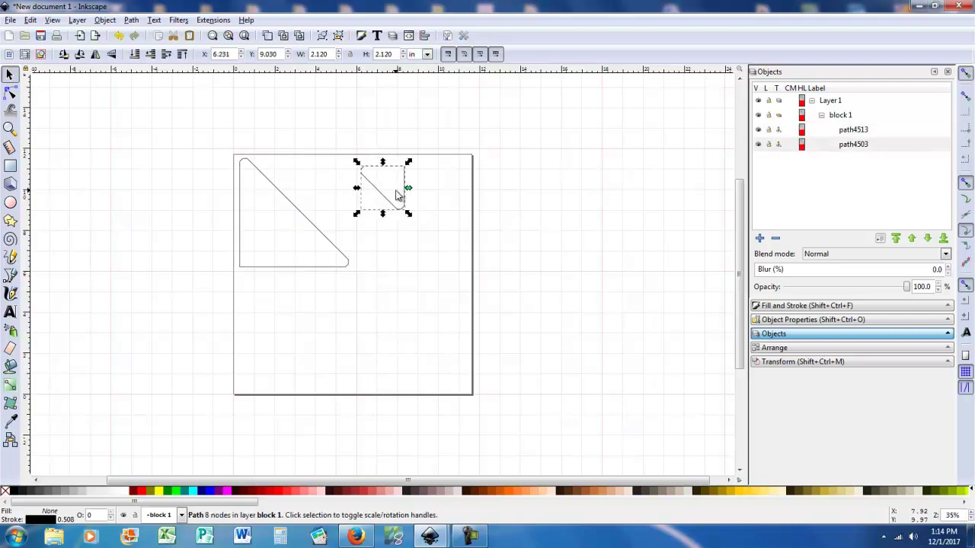
pyautogui.hotkey('alt', 'Up')
pyautogui.hotkey('alt', 'Up')
pyautogui.hotkey('alt', 'Right')
pyautogui.hotkey('alt', 'Right')
pyautogui.hotkey('alt', 'Up')
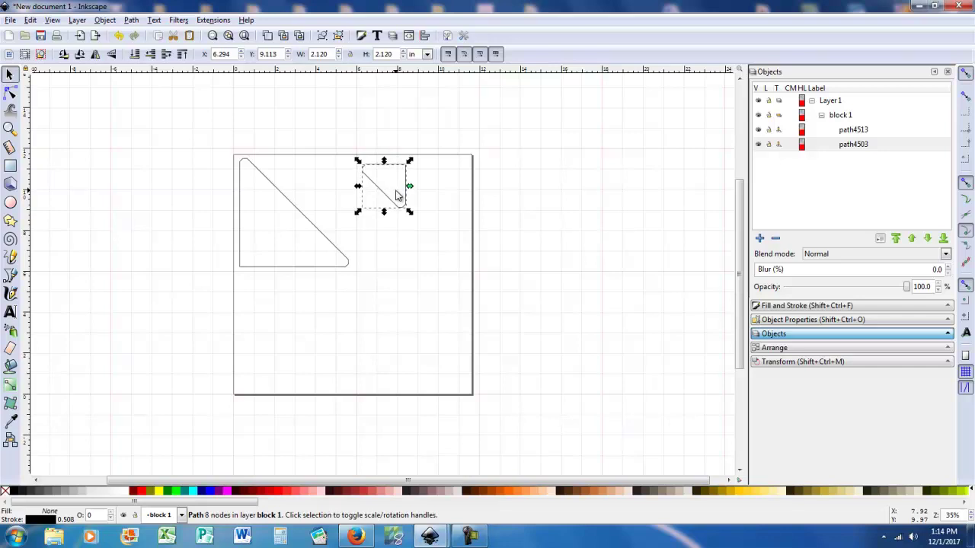
pyautogui.hotkey('alt', 'Up')
pyautogui.hotkey('alt', 'Up')
pyautogui.hotkey('alt', 'Up')
pyautogui.hotkey('alt', 'Up')
pyautogui.hotkey('alt', 'Up')
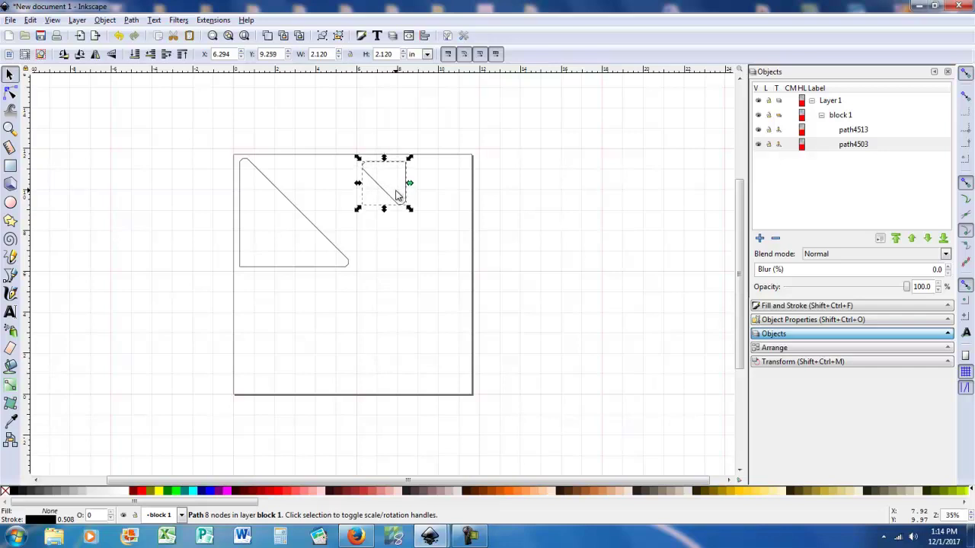
pyautogui.hotkey('alt', 'Up')
pyautogui.hotkey('alt', 'Up')
pyautogui.hotkey('alt', 'Up')
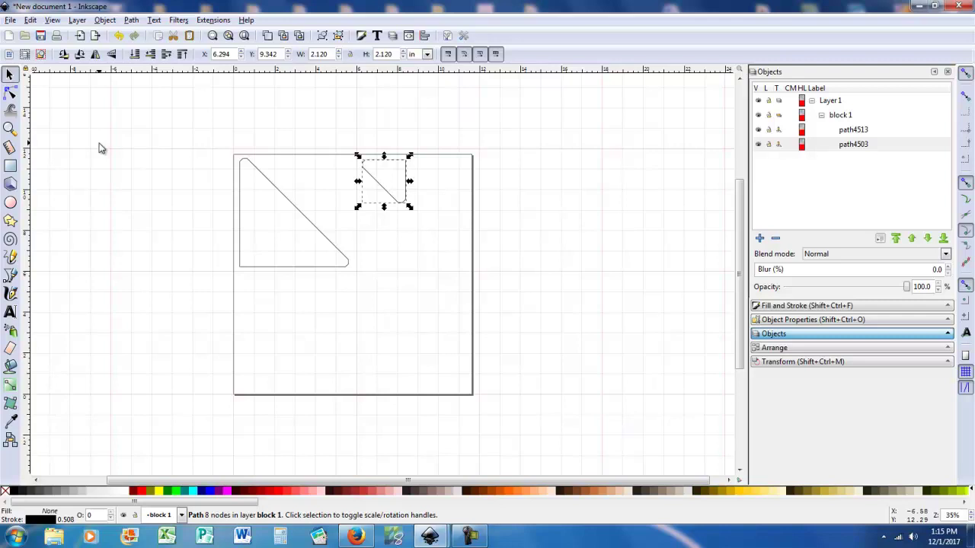
# Deselect the shapes and begin Save As with Inkscape SVG as the format
pyautogui.moveTo(99, 147); pyautogui.dragTo(112, 74)
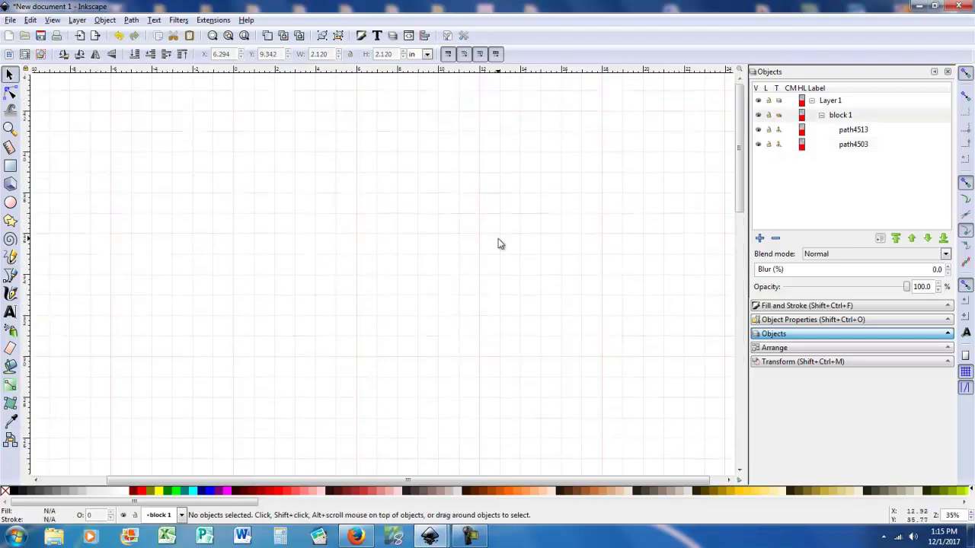
pyautogui.moveTo(736, 125); pyautogui.dragTo(742, 306)
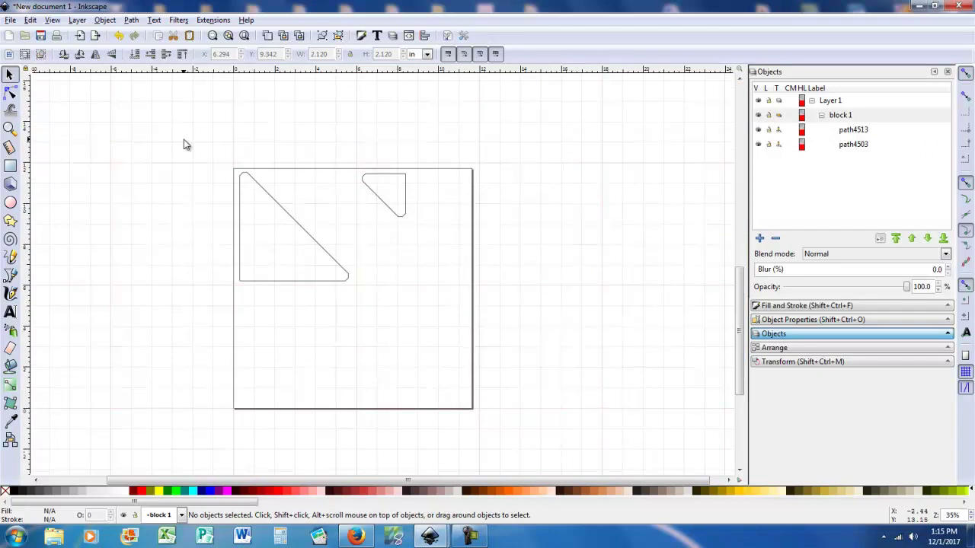
pyautogui.click(10, 21)
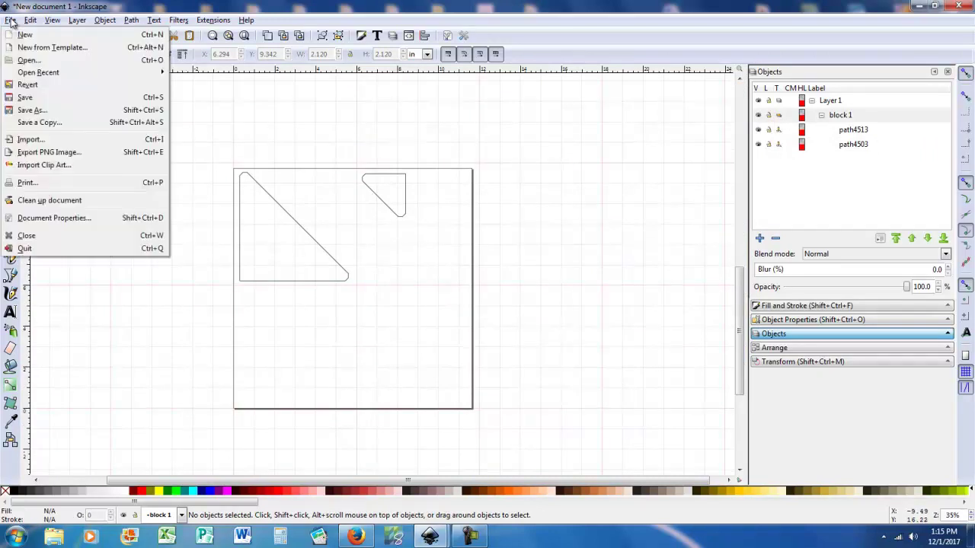
pyautogui.click(32, 111)
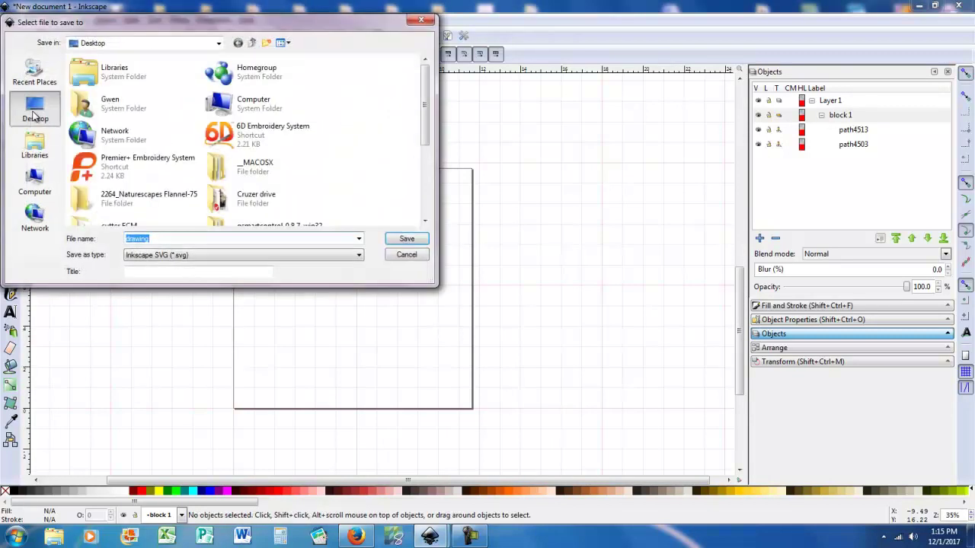
pyautogui.click(359, 256)
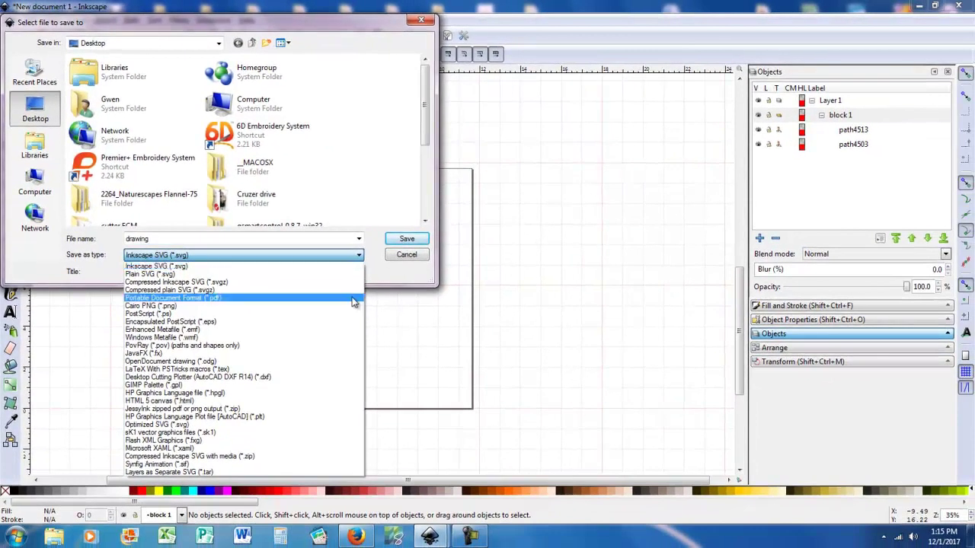
pyautogui.click(163, 267)
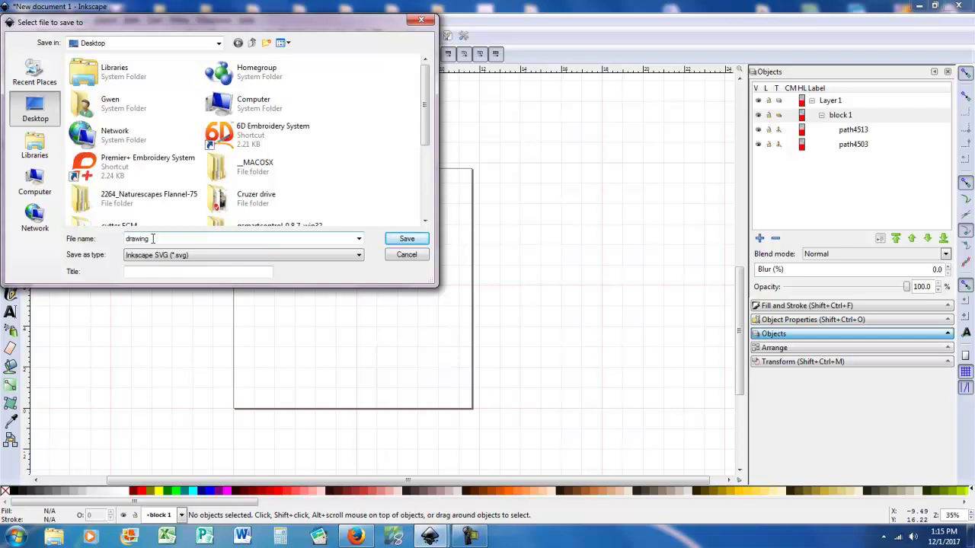
# Replace the file name 'drawing' with 'block1' and save it as block1.svg
pyautogui.doubleClick(134, 239)
pyautogui.press('BackSpace')
pyautogui.write('block')
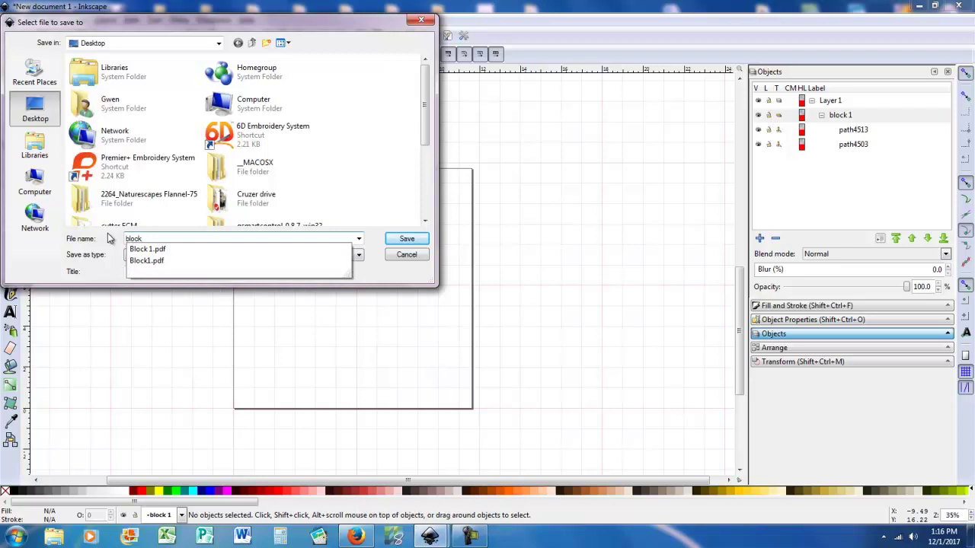
pyautogui.write('1')
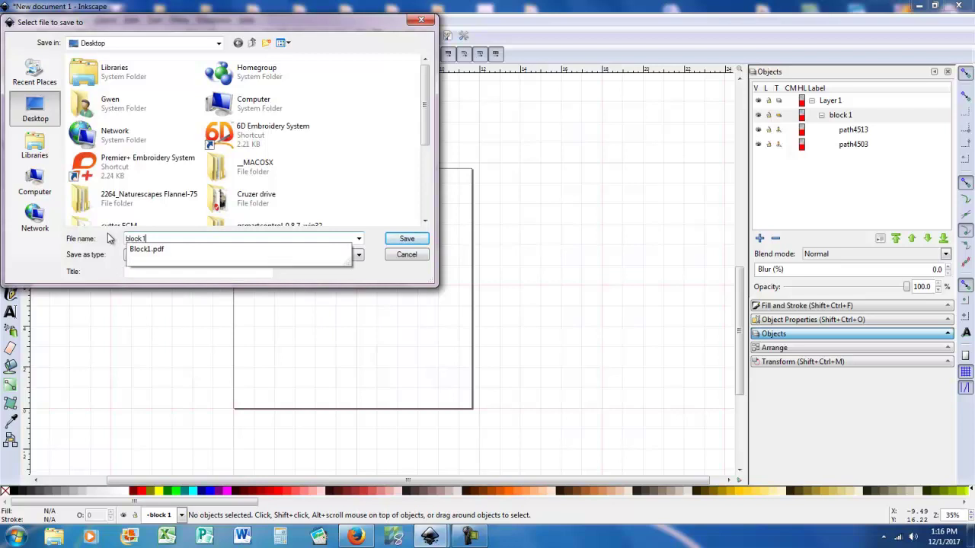
pyautogui.click(156, 328)
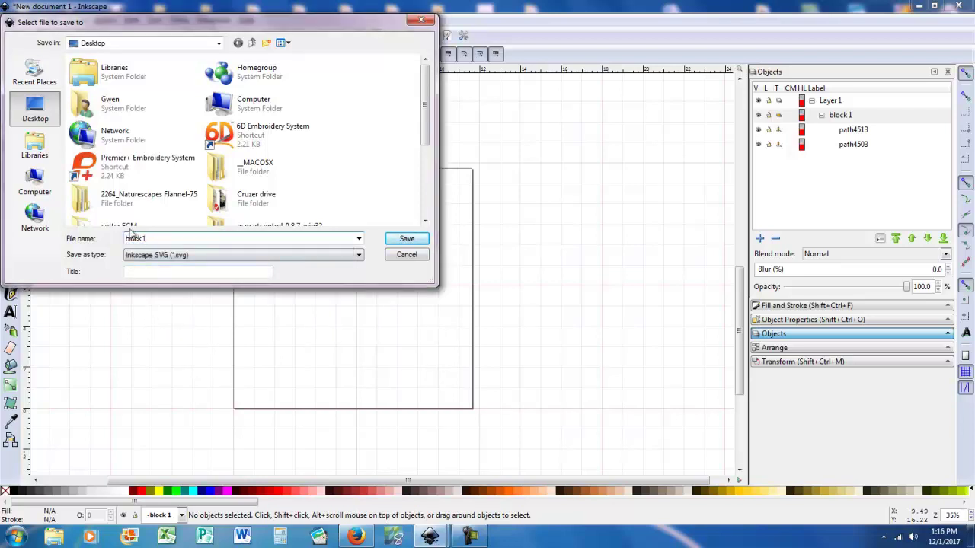
pyautogui.press('Tab')
pyautogui.click(412, 240)
pyautogui.click(409, 240)
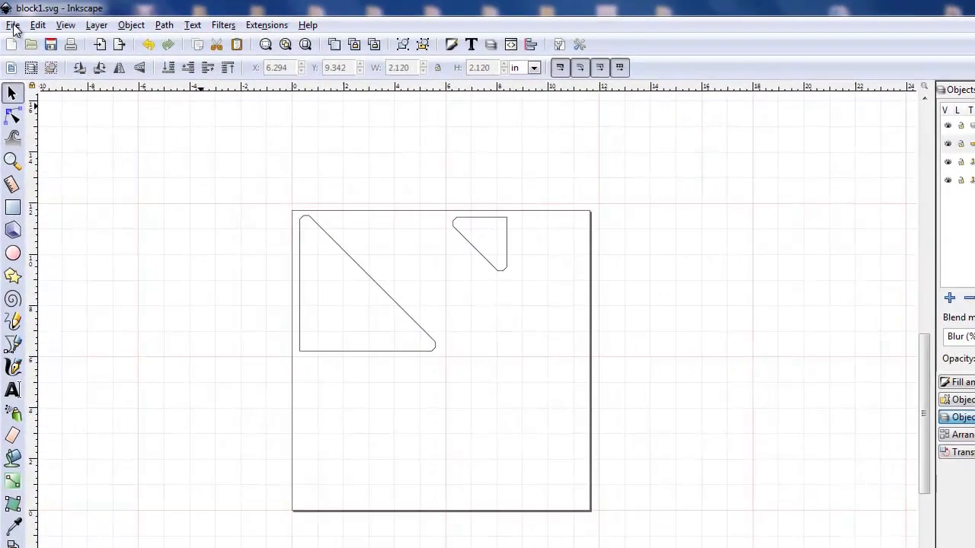
# Close the block1.svg document, then quit Inkscape with Ctrl+Q
pyautogui.click(14, 28)
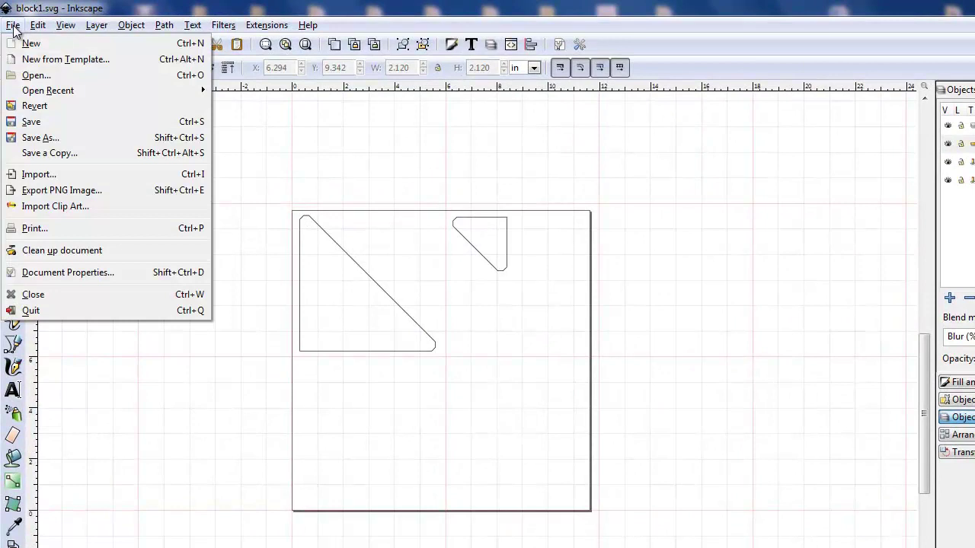
pyautogui.click(56, 294)
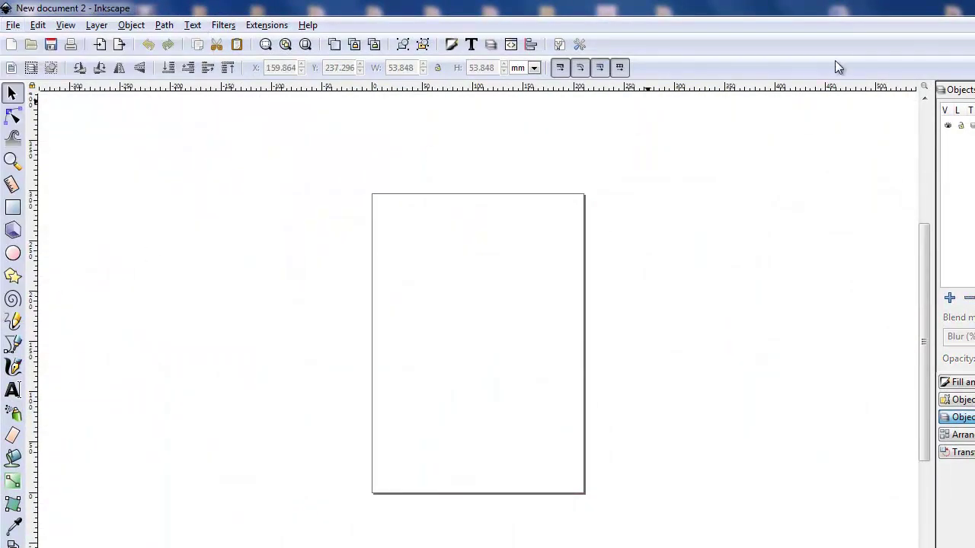
pyautogui.hotkey('ctrl', 'q')
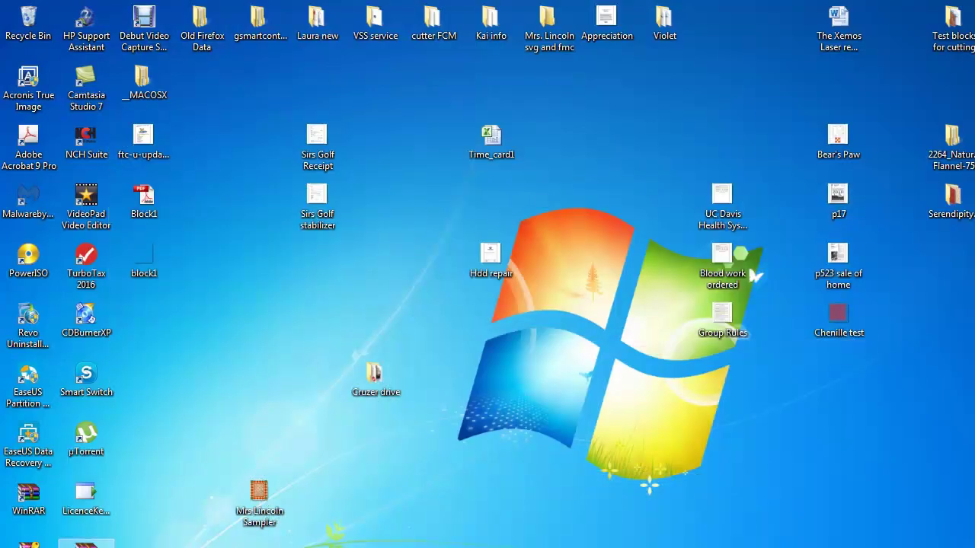
# Open block1 from the desktop and select all to confirm the two triangle outlines
pyautogui.doubleClick(146, 256)
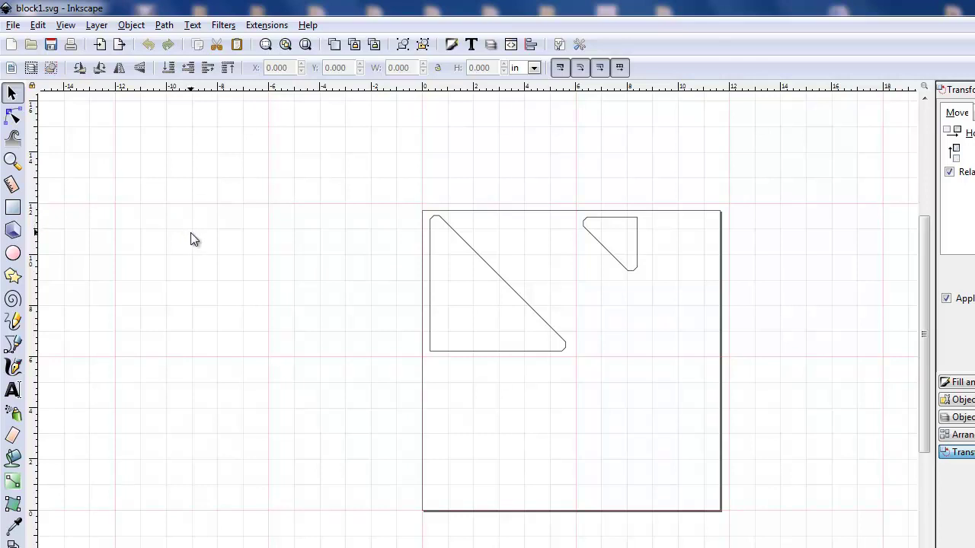
pyautogui.hotkey('ctrl', 'a')
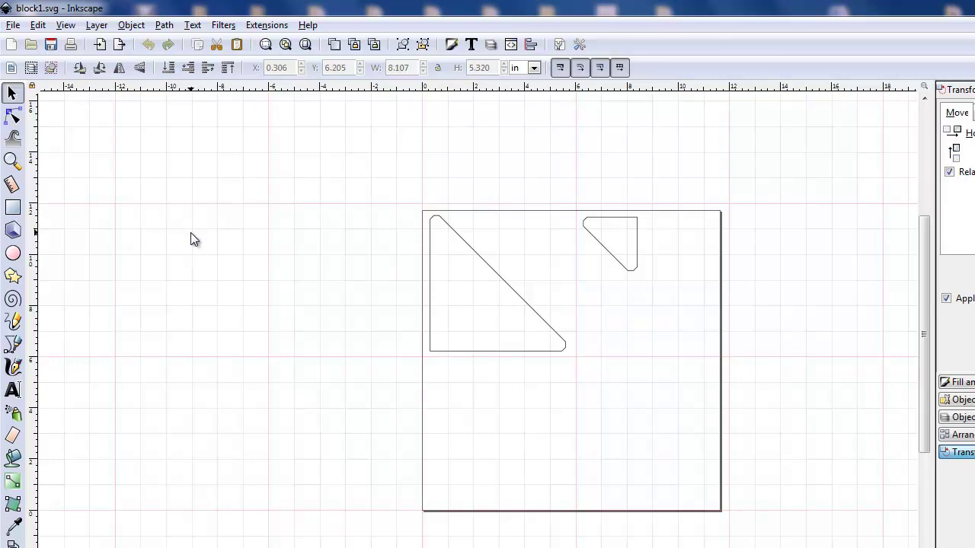